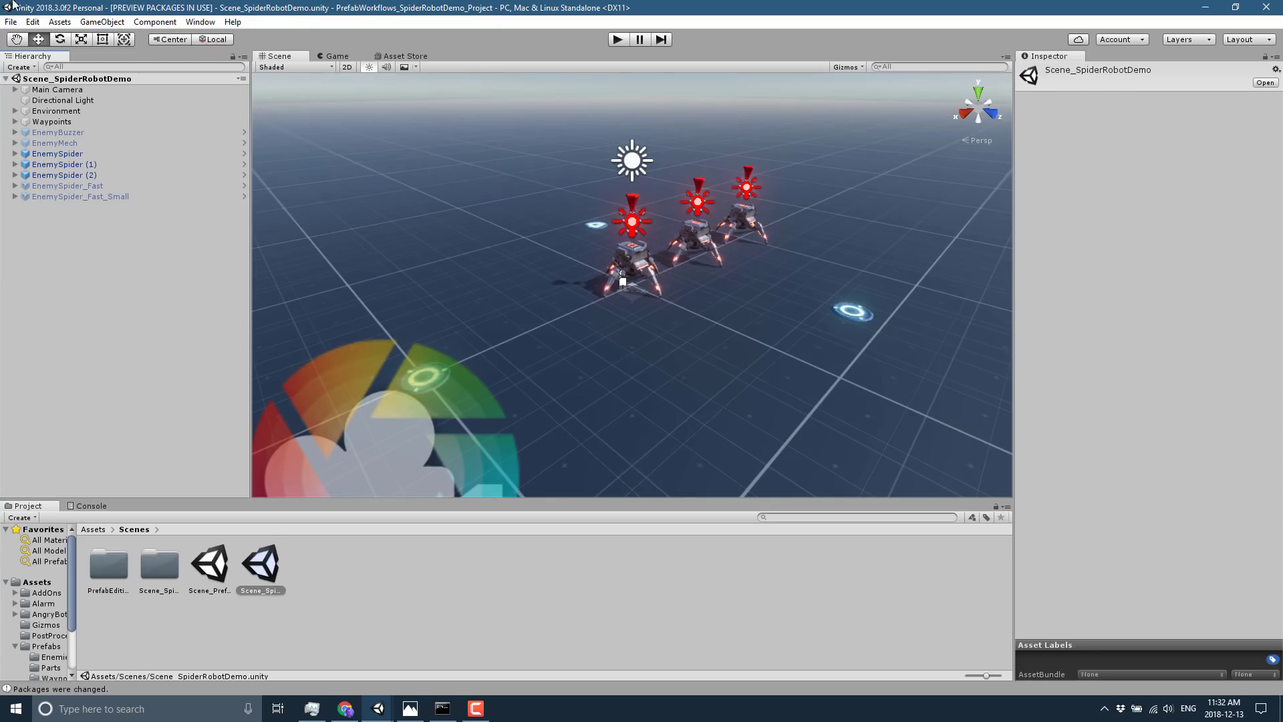
Step: Select EnemySpider, expand it and inspect its Marker child's Transform at position Y 0.488
left_click(42, 155)
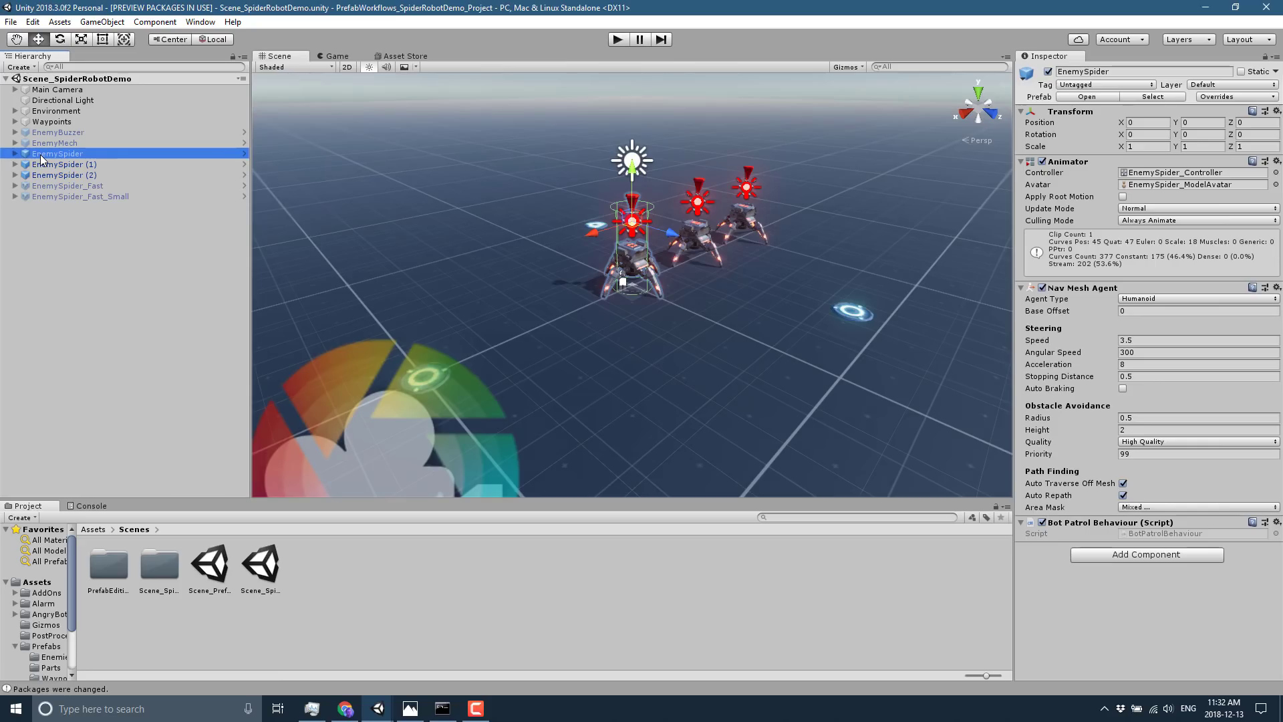
left_click(15, 154)
left_click(56, 186)
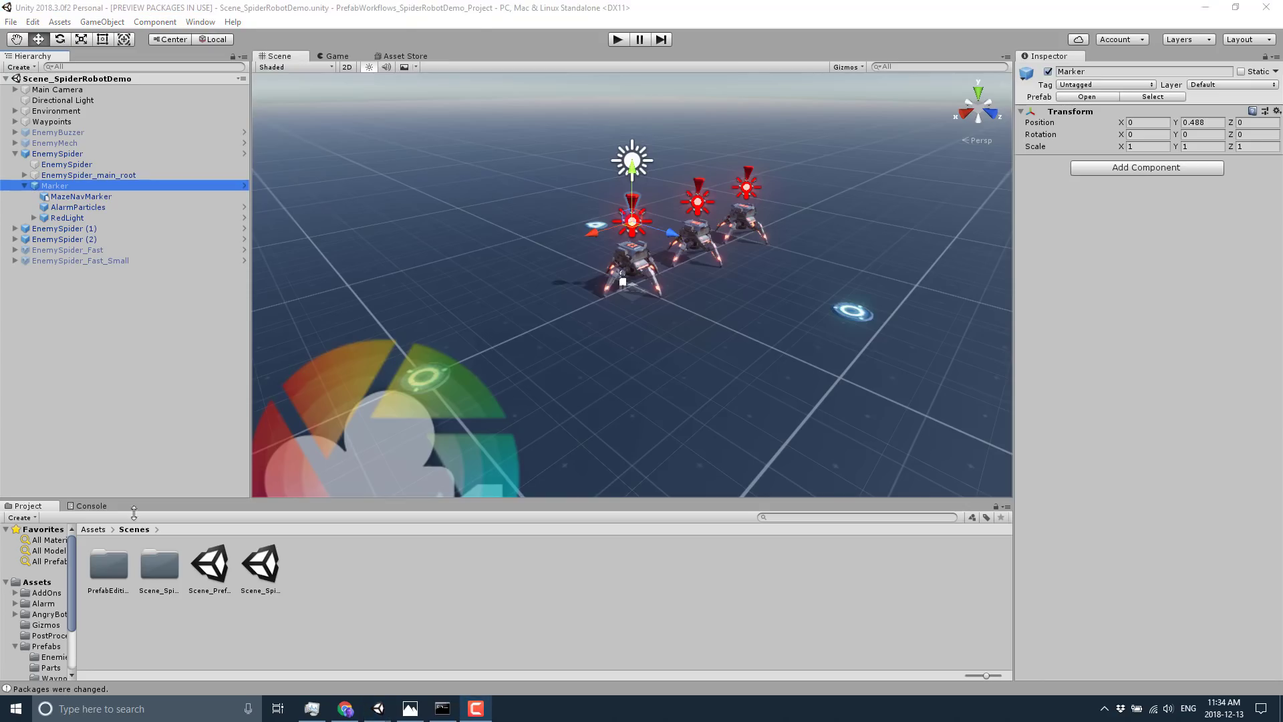
Step: Bring the Isometric project's editor window to the front
mouse_move(385, 713)
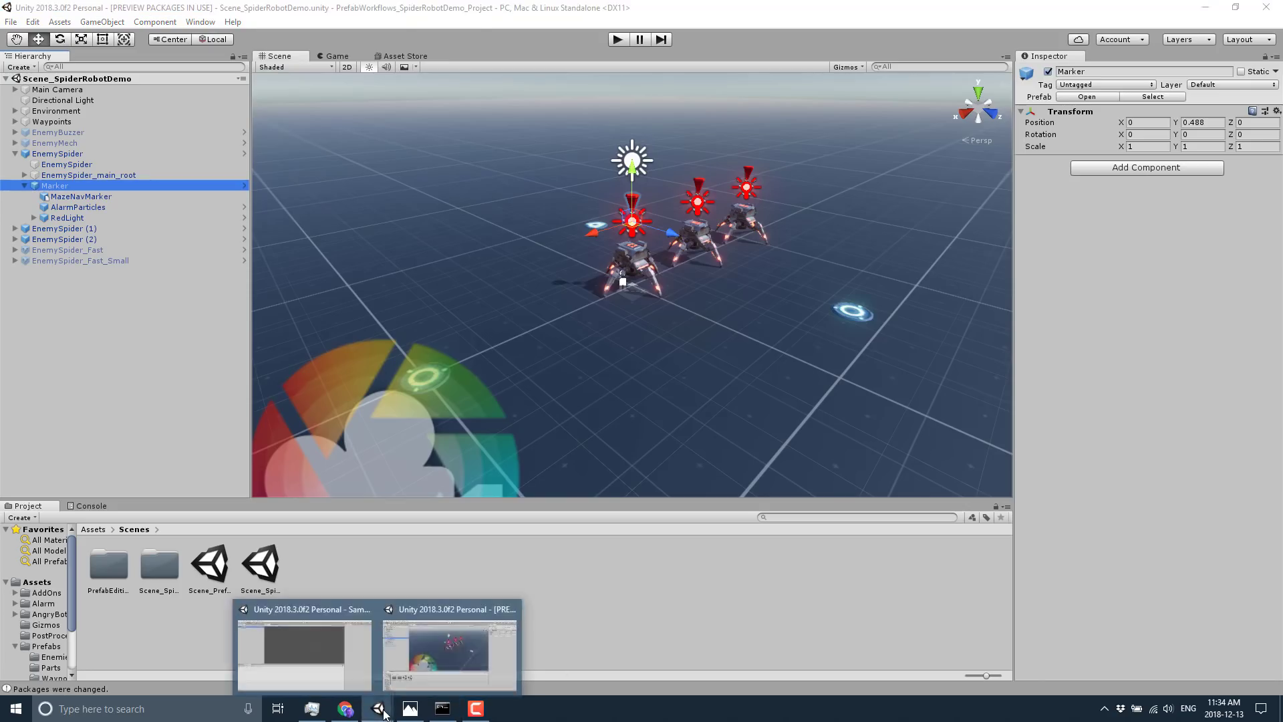
left_click(313, 654)
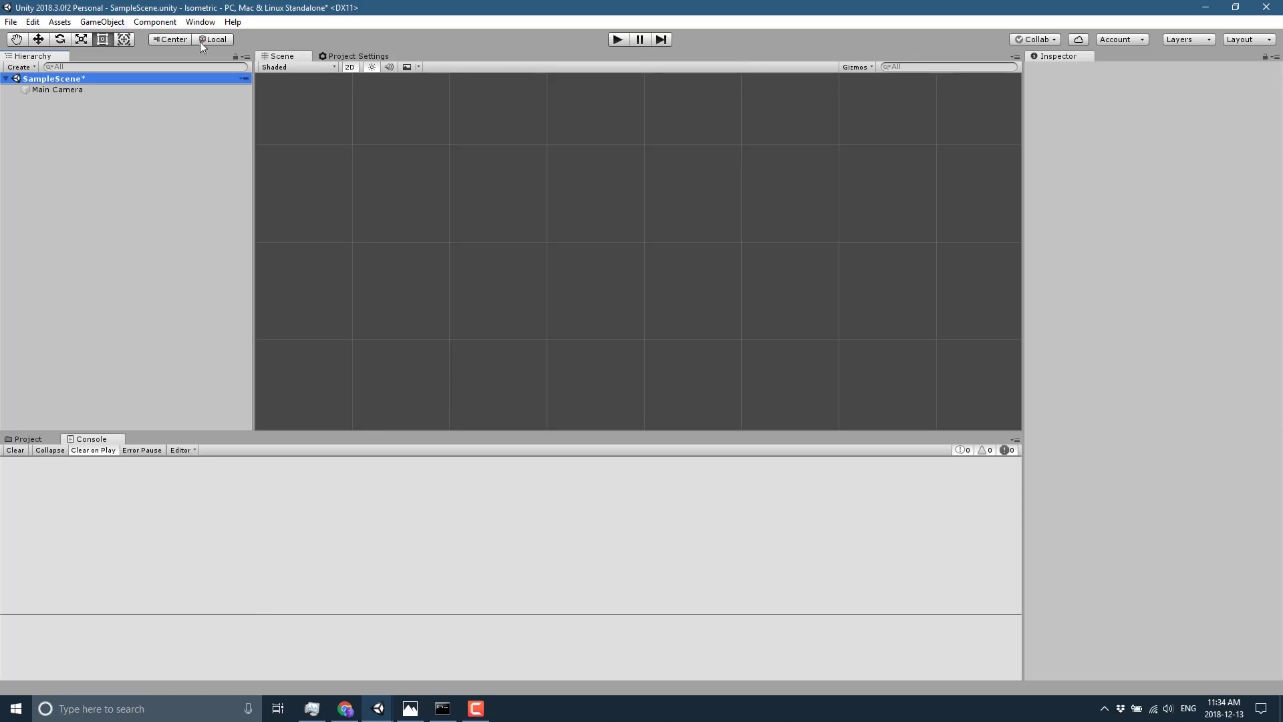
right_click(81, 79)
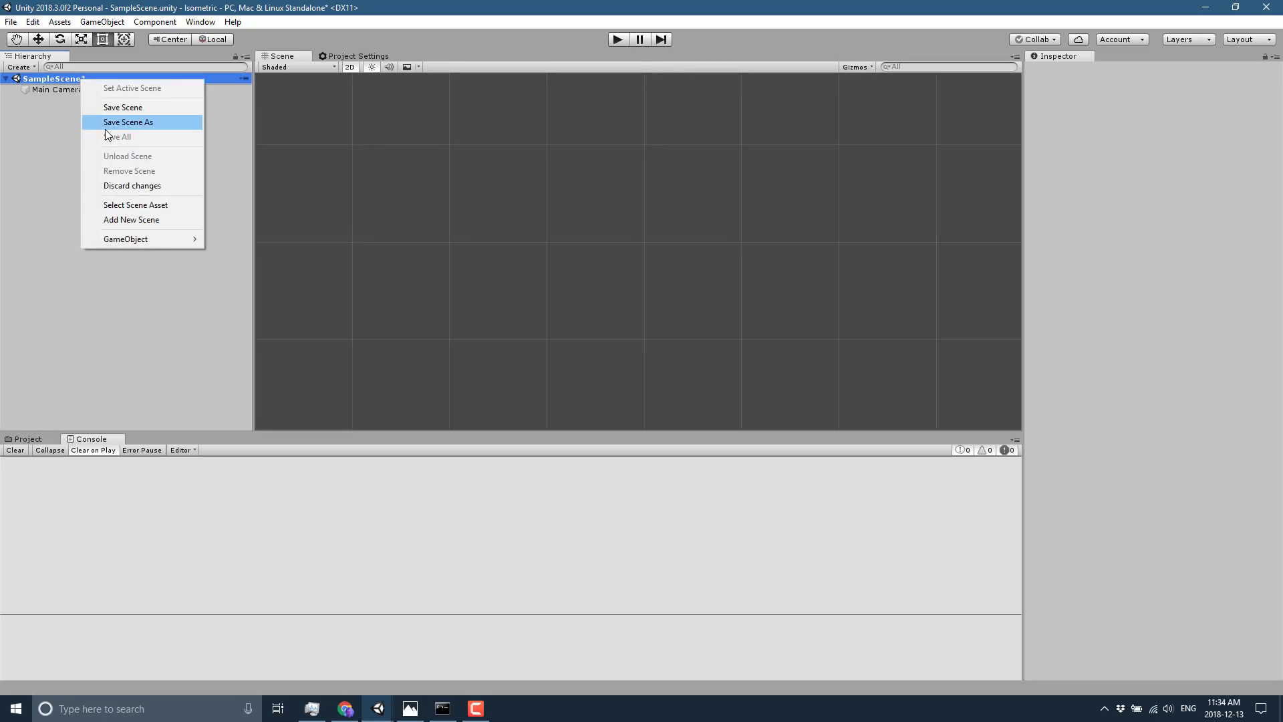
left_click(54, 159)
Step: Add a 2D Object > Isometric Tilemap and inspect its Grid's Isometric cell layout
right_click(58, 126)
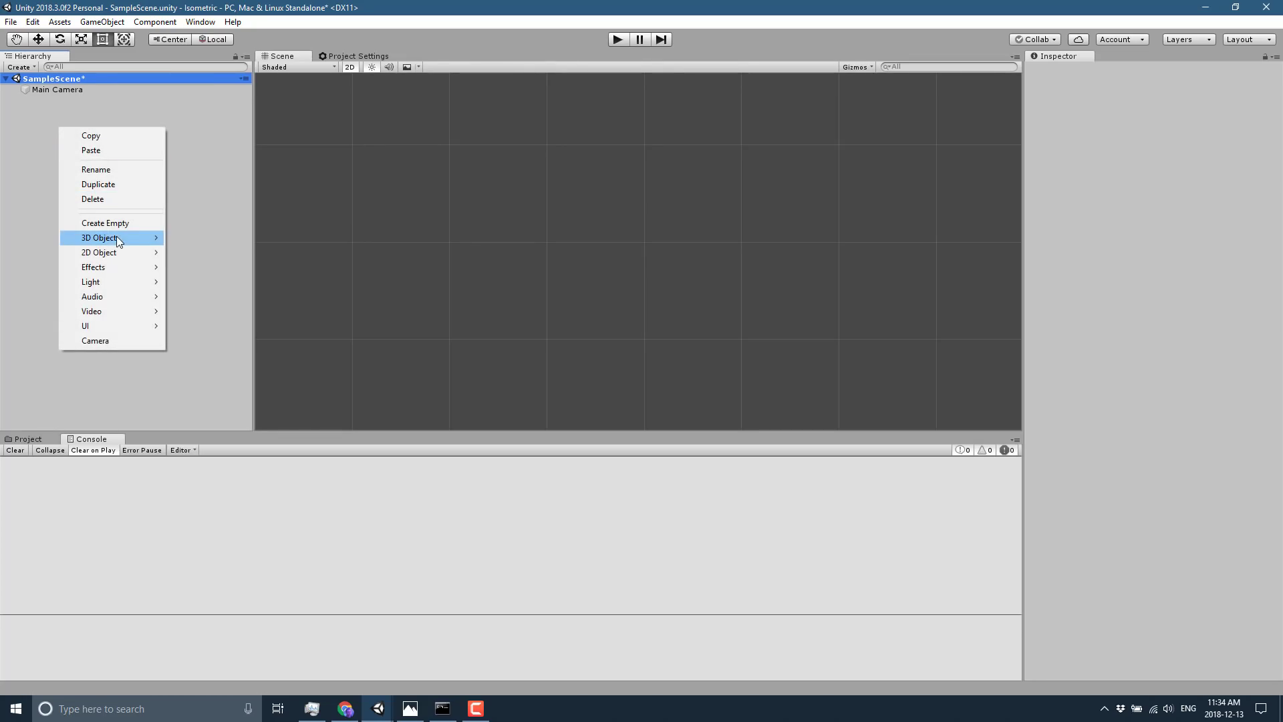
mouse_move(117, 252)
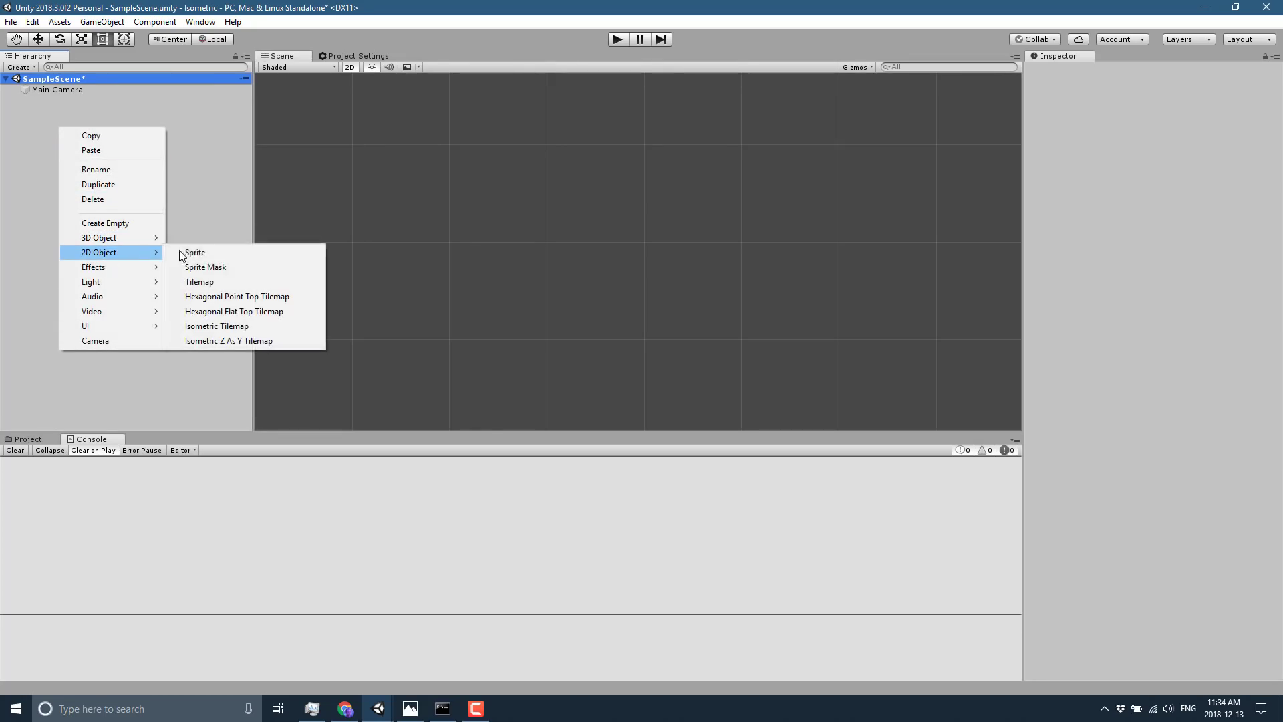
left_click(244, 330)
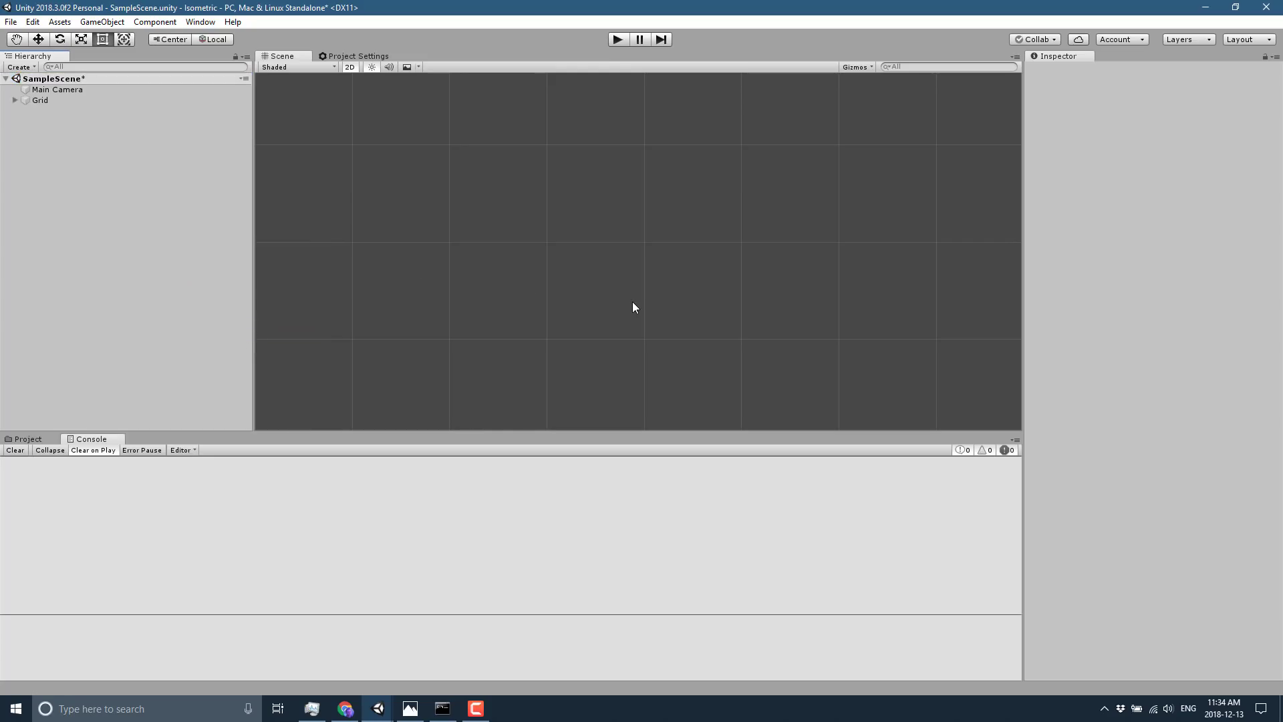
left_click(36, 80)
left_click(40, 100)
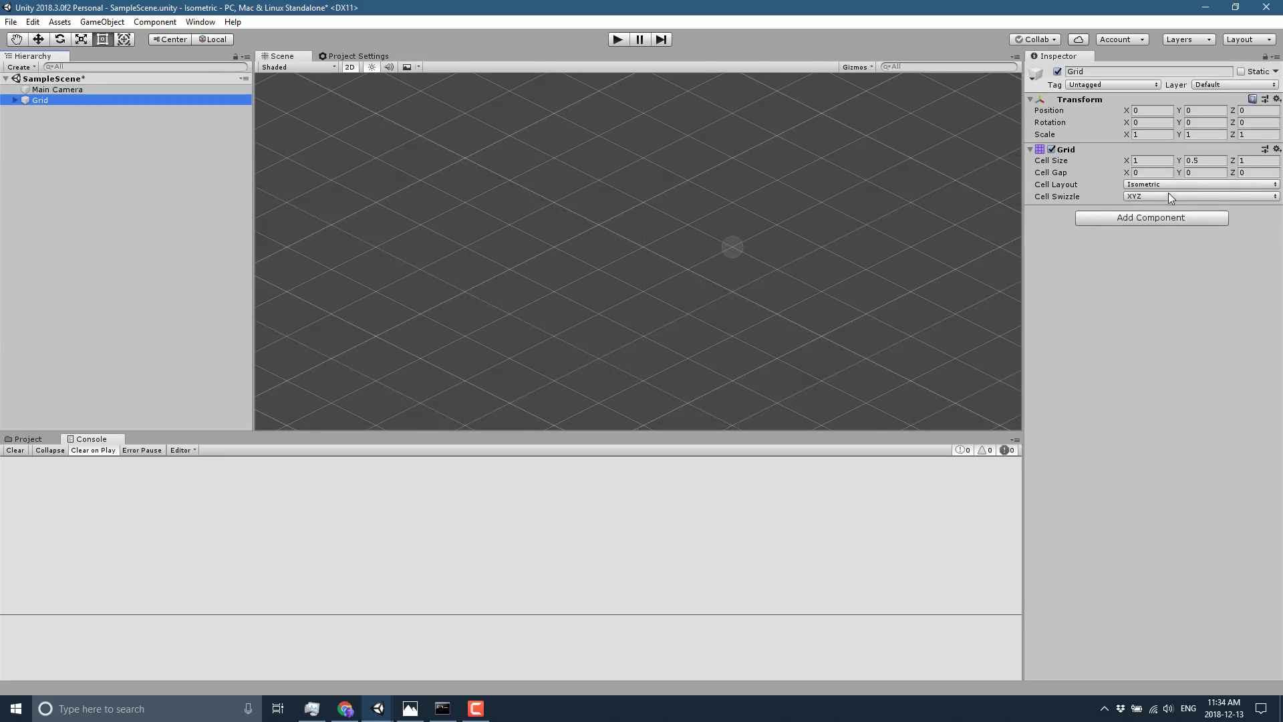
Step: Expand Grid and inspect its Tilemap: Sprites-Default material, Top Right sort order, Chunk mode
left_click(14, 99)
left_click(33, 111)
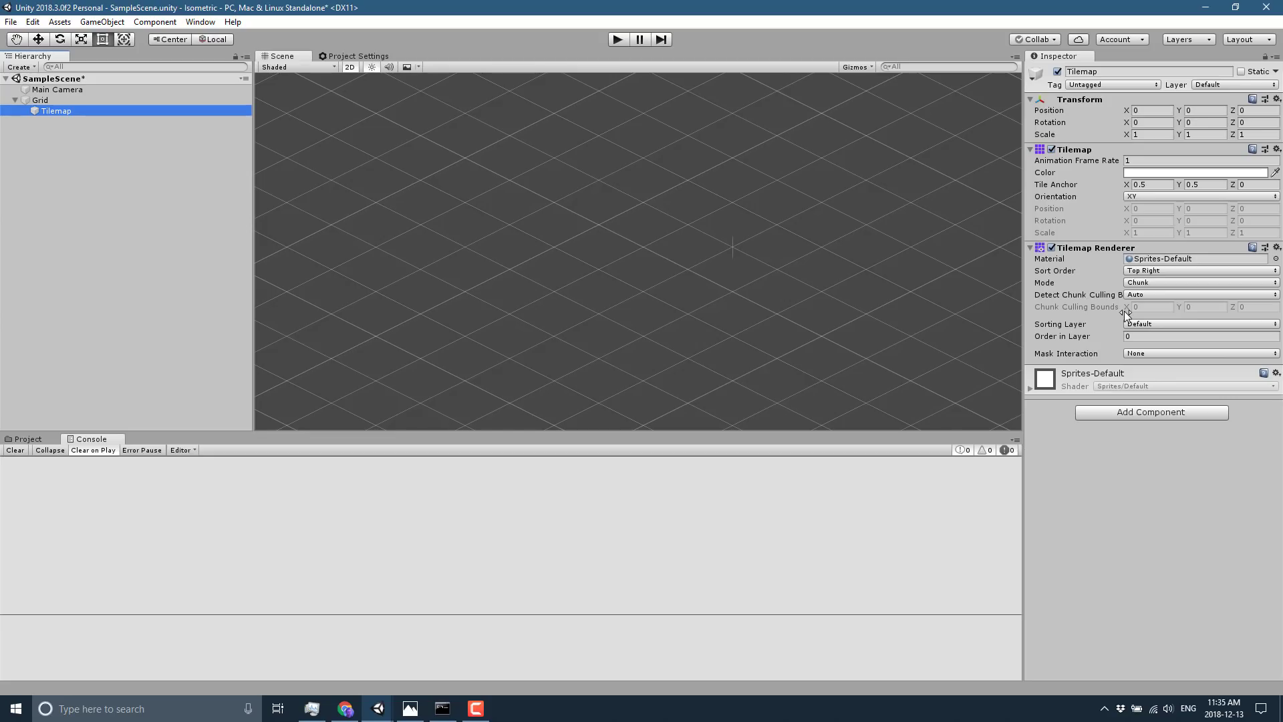
Step: Open Edit > Project Settings, try docking it, then close the floating window
left_click(33, 22)
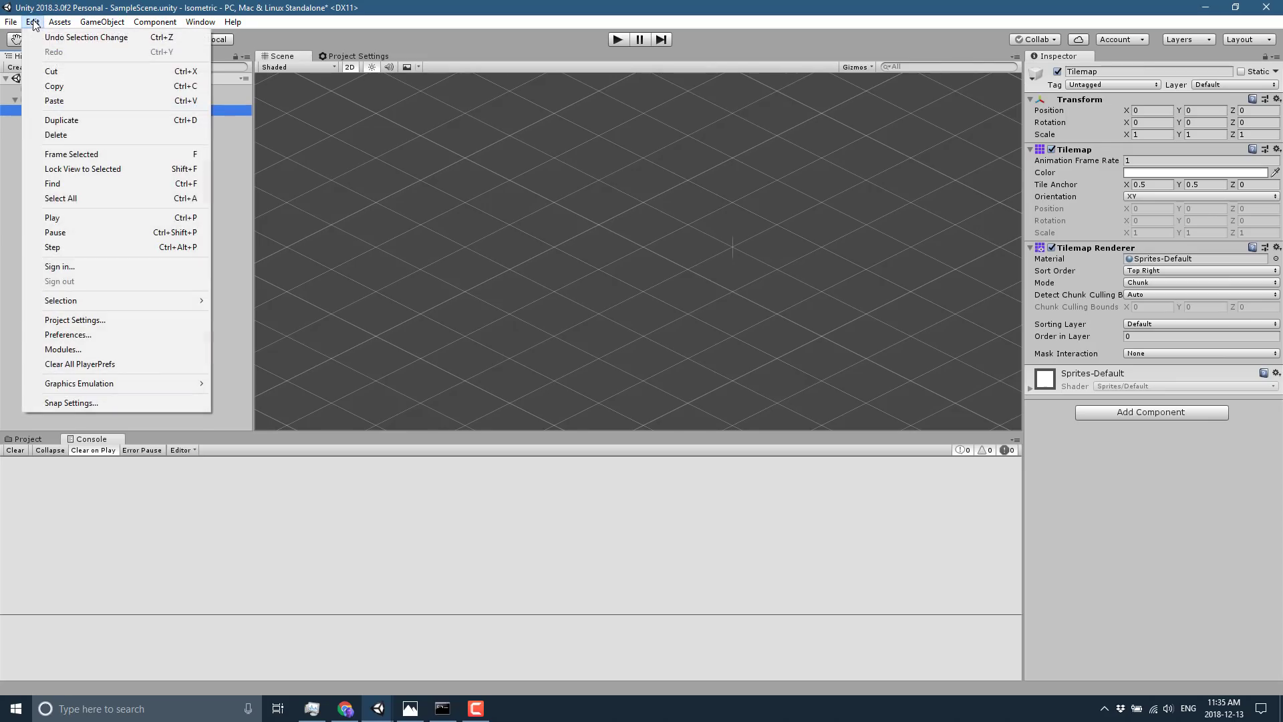
left_click(79, 320)
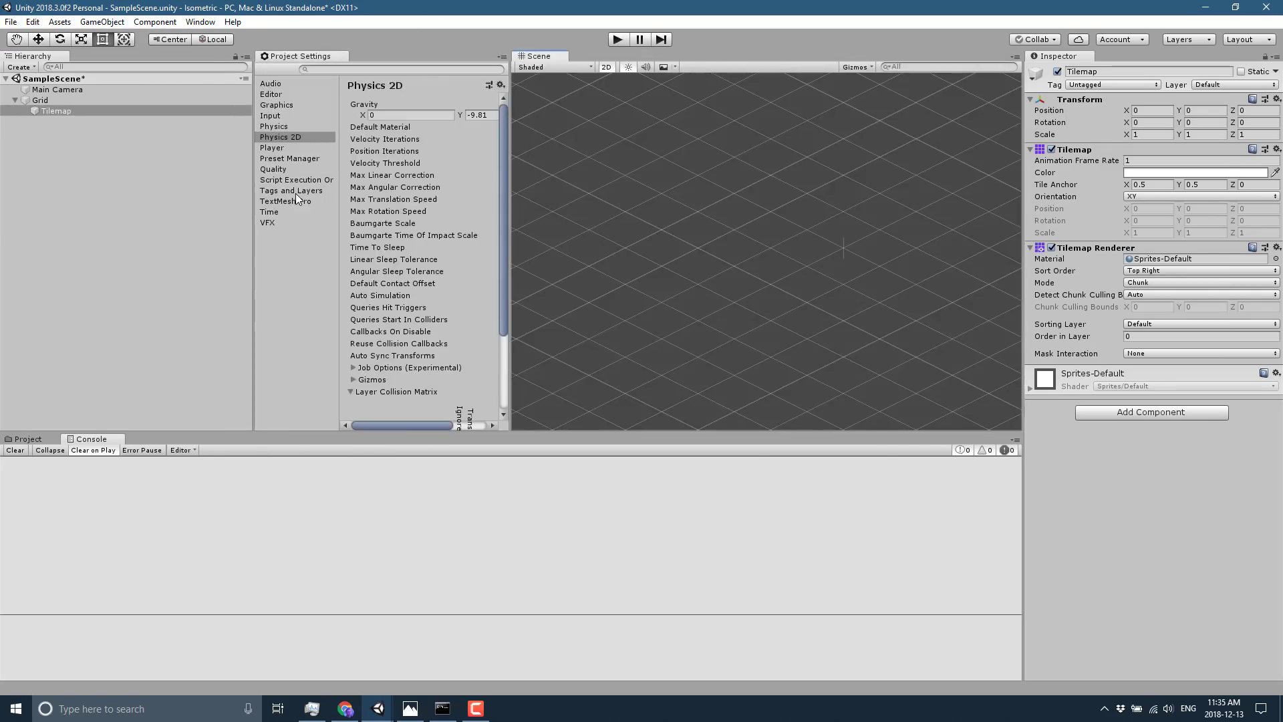
left_click_drag(313, 58, 581, 253)
left_click_drag(433, 56, 550, 256)
left_click_drag(680, 210, 376, 146)
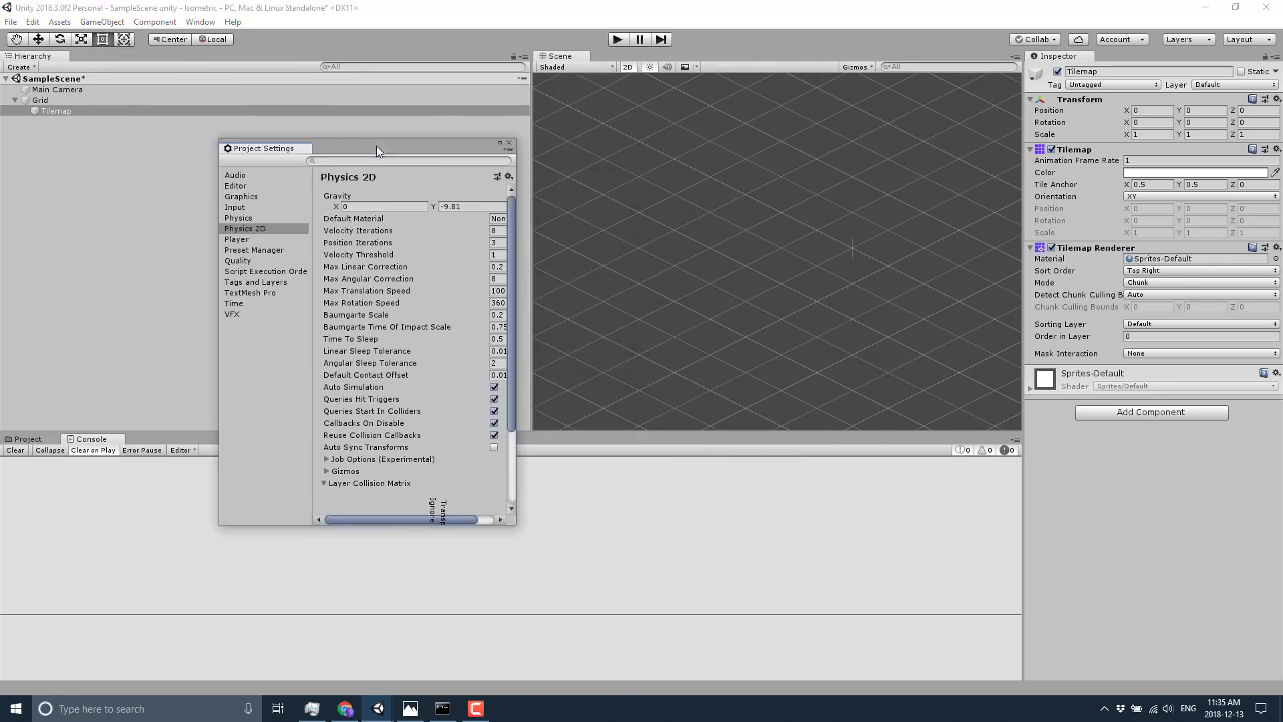
left_click(509, 143)
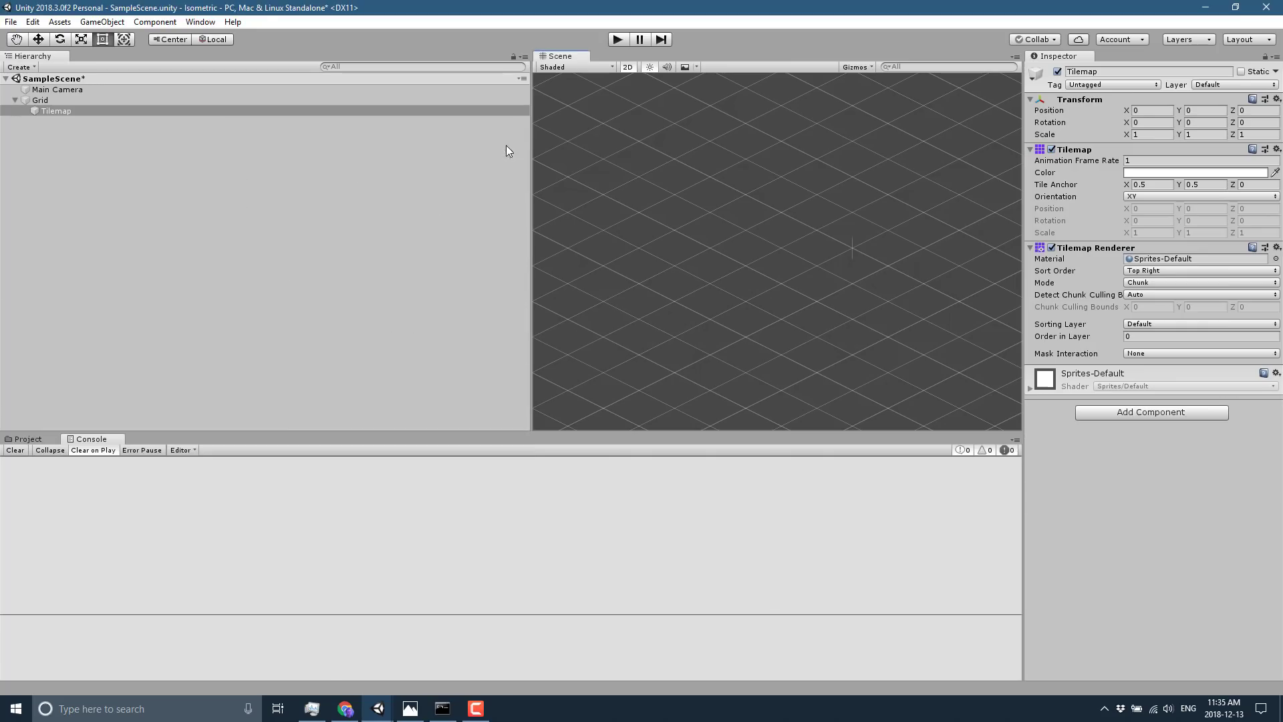
Step: Reopen Project Settings on Physics 2D, dock it beside the Scene tab and widen it
left_click(32, 22)
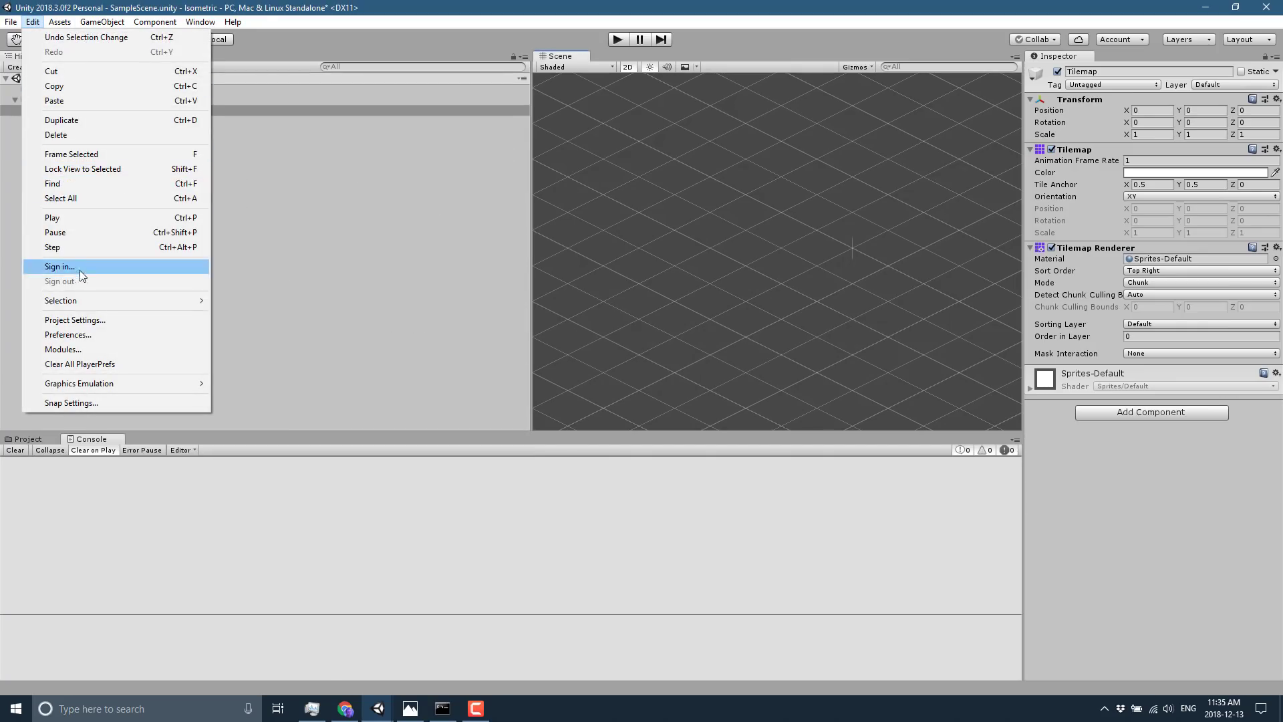
left_click(94, 320)
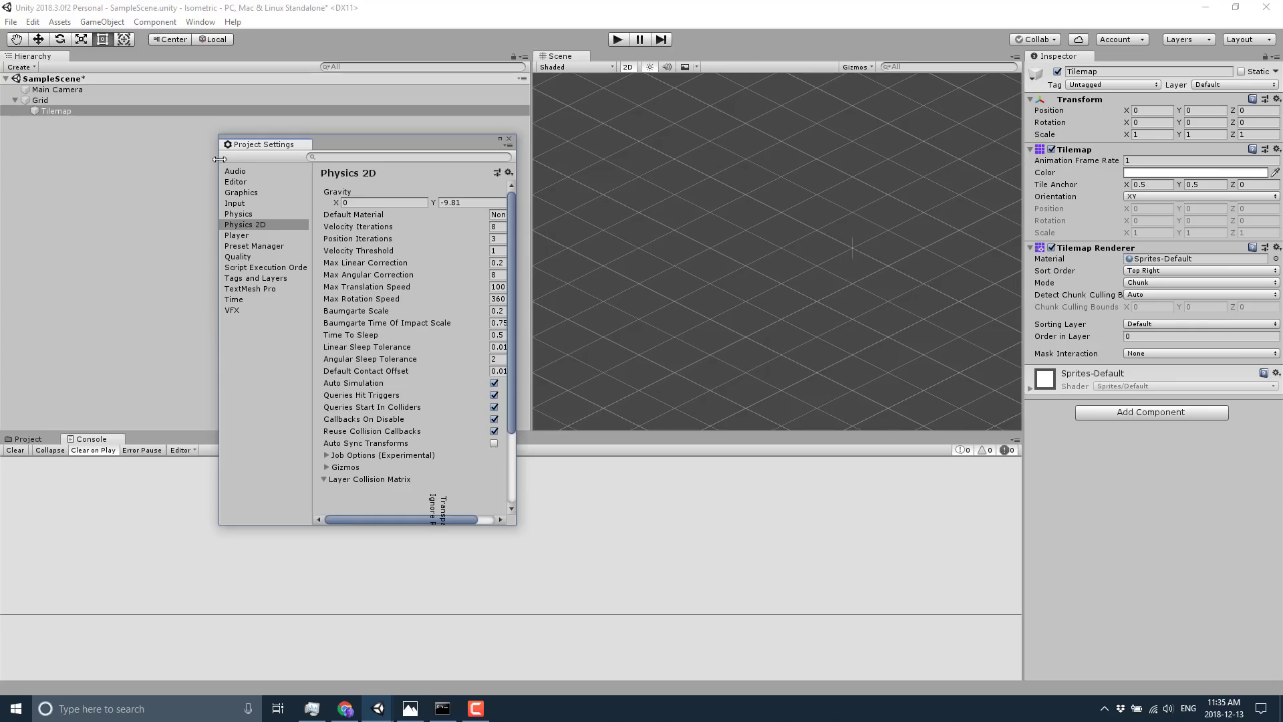
left_click_drag(241, 145, 608, 62)
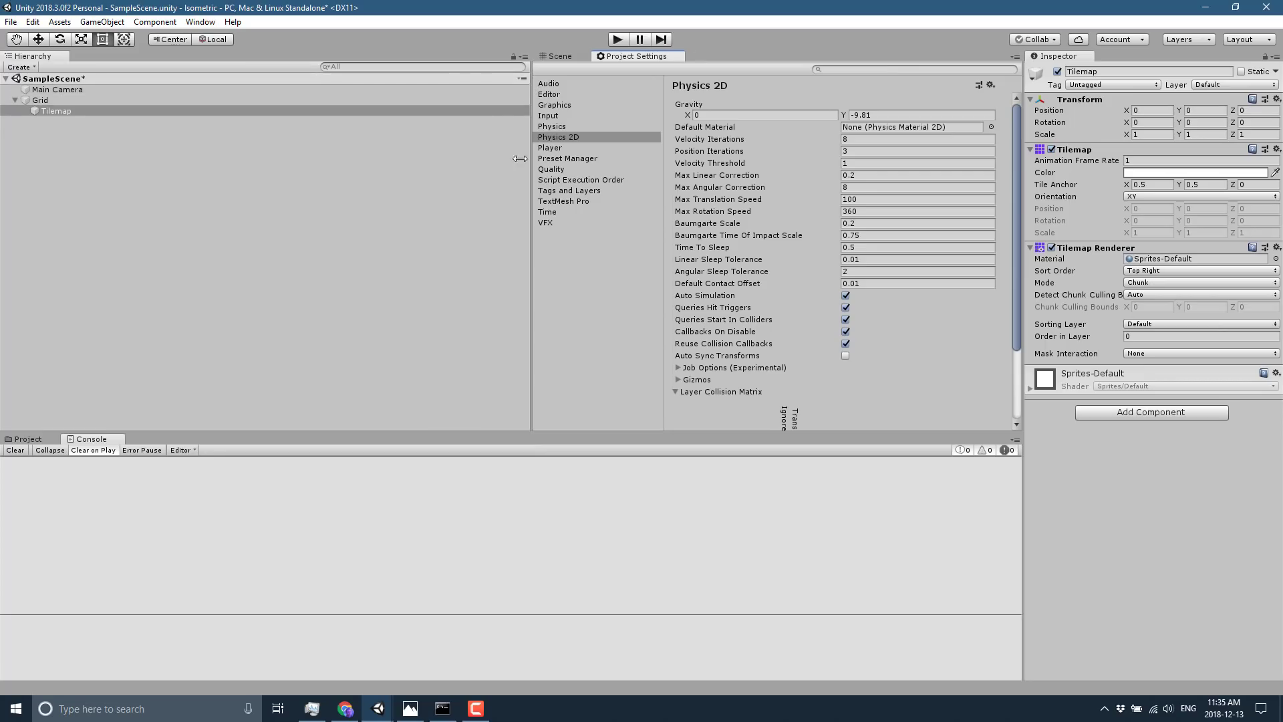
left_click_drag(530, 199, 215, 198)
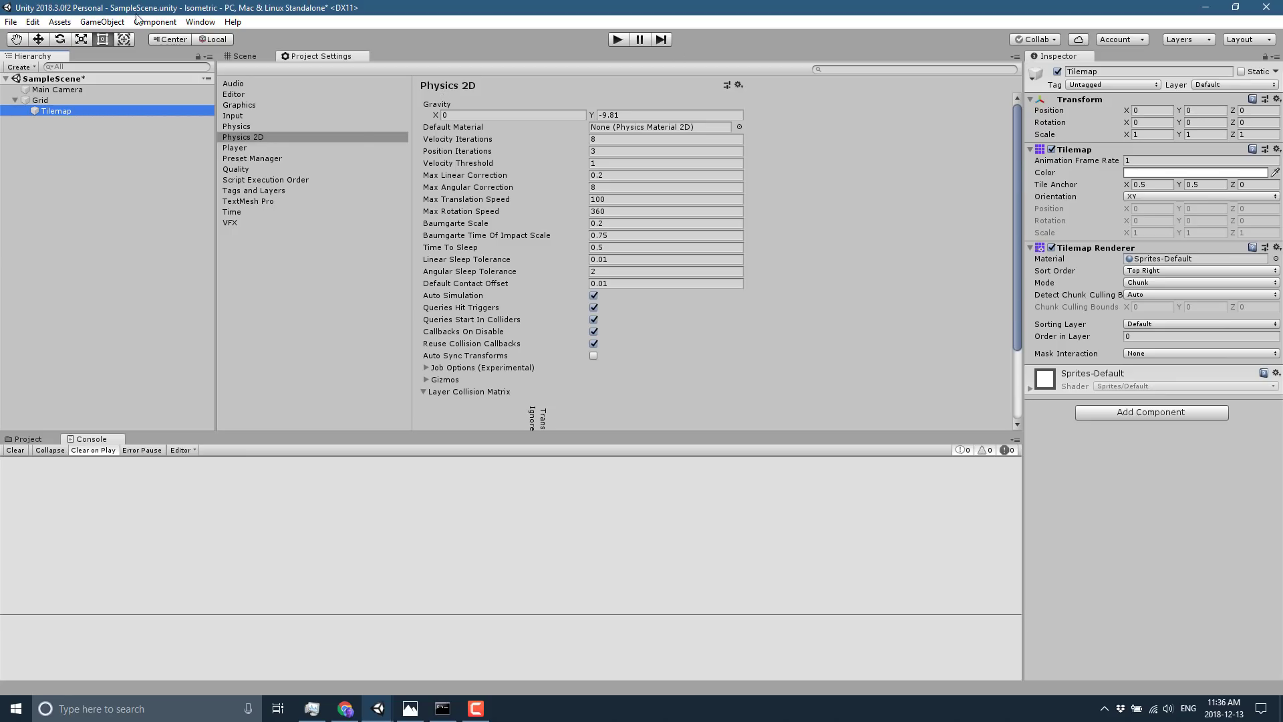
Step: Open Window > Package Manager, listing packages such as Advertisement 2.3.1
left_click(198, 22)
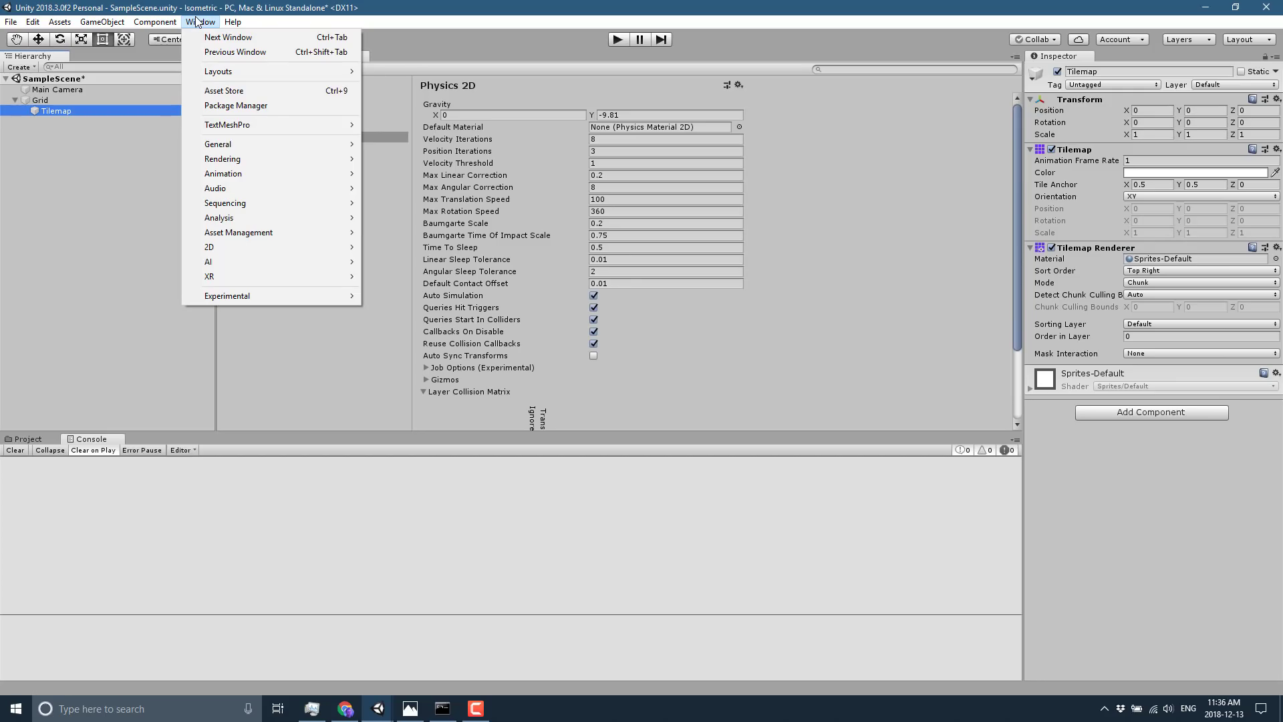
left_click(259, 106)
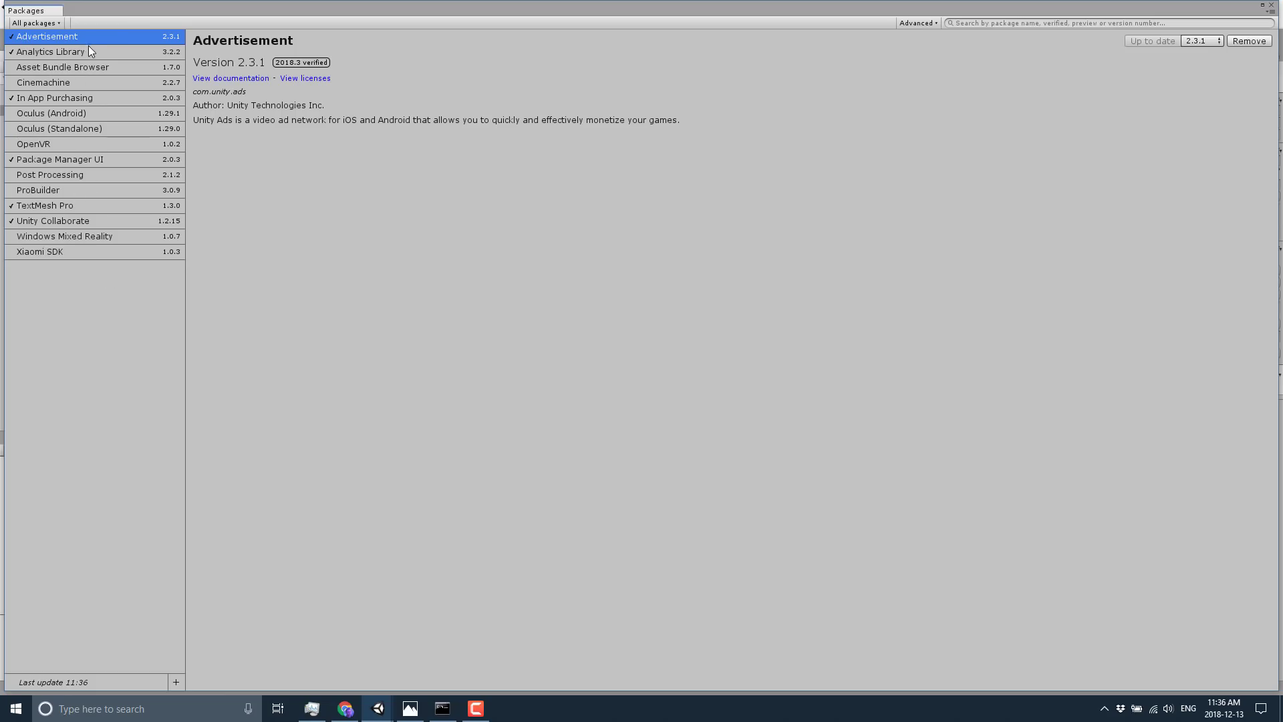
Step: Open the Package Manager's Advanced dropdown
left_click(932, 24)
Step: Show preview packages, view Visual Effect Graph 4.6.0, then close the Package Manager
left_click(948, 33)
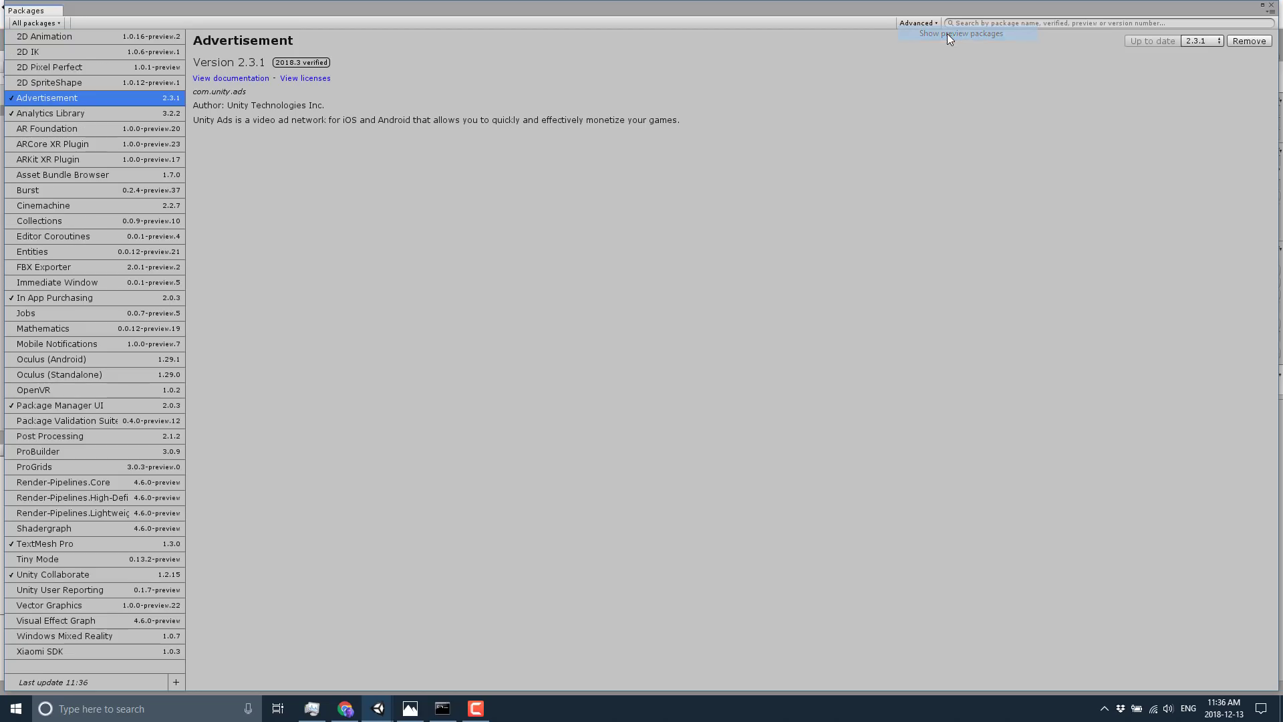
left_click(70, 618)
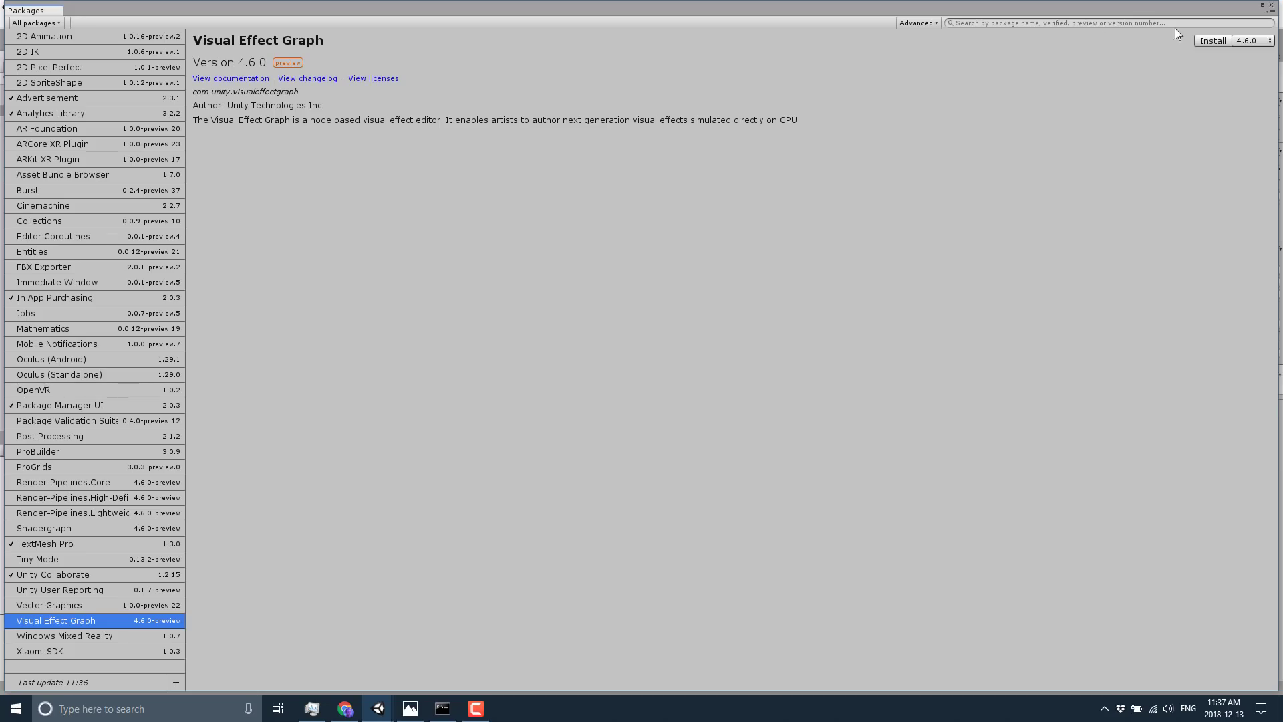
left_click(1272, 5)
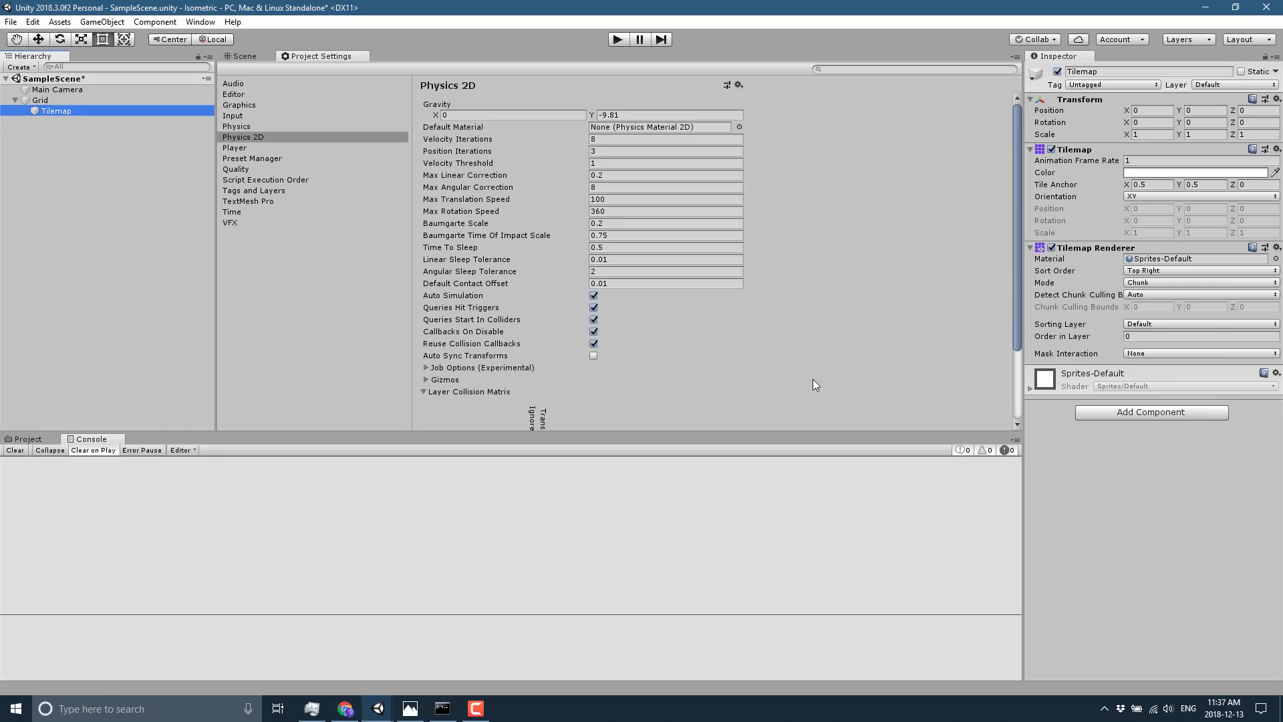
Step: Show the Window > Analysis submenu with Profiler, Frame Debugger and Physics Debugger
left_click(201, 22)
mouse_move(225, 217)
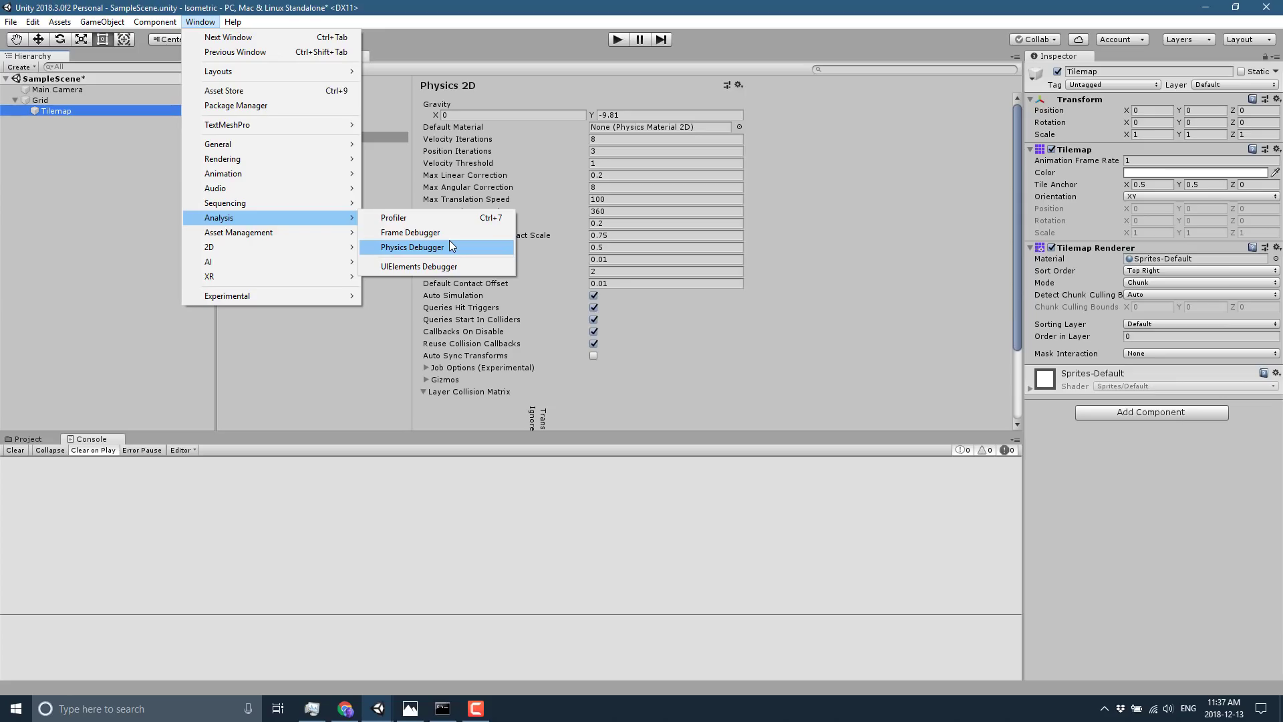
Step: Alt+Tab to the Chrome window showing the 'Introducing Unity 2018.3' blog post
key("alt+Tab")
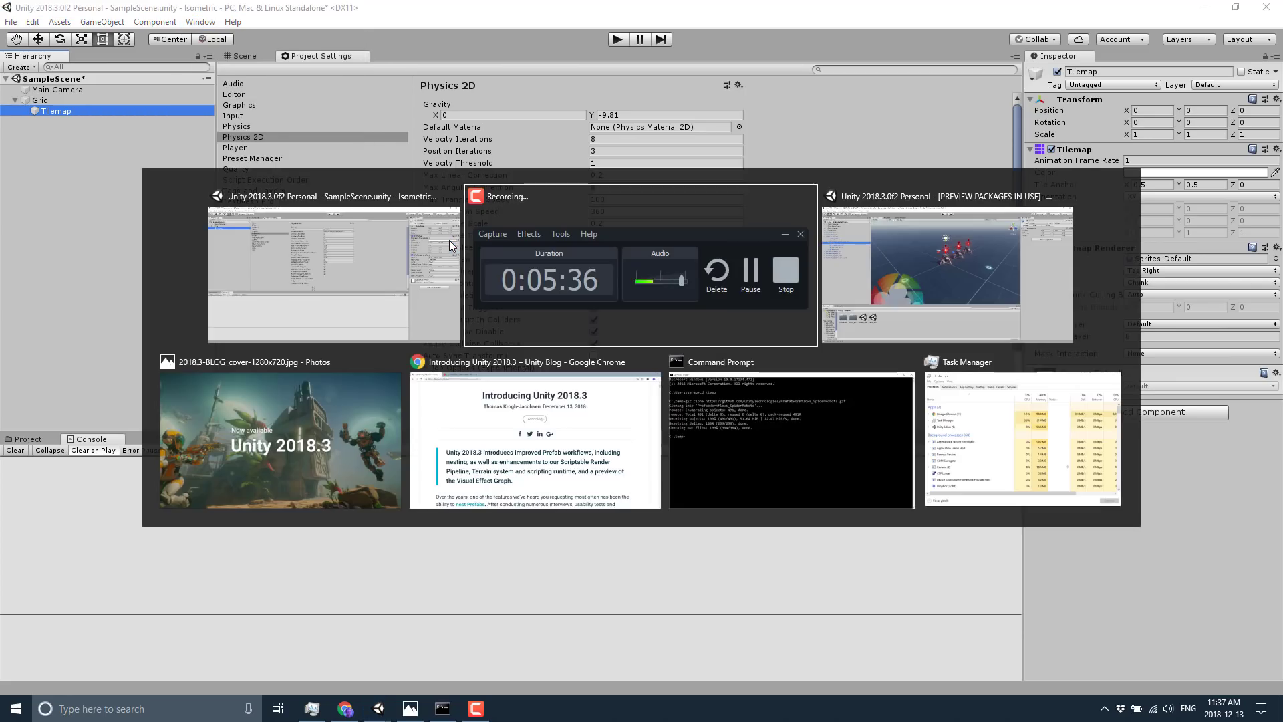
key("alt+Tab")
key("alt+Tab")
key("alt+Tab")
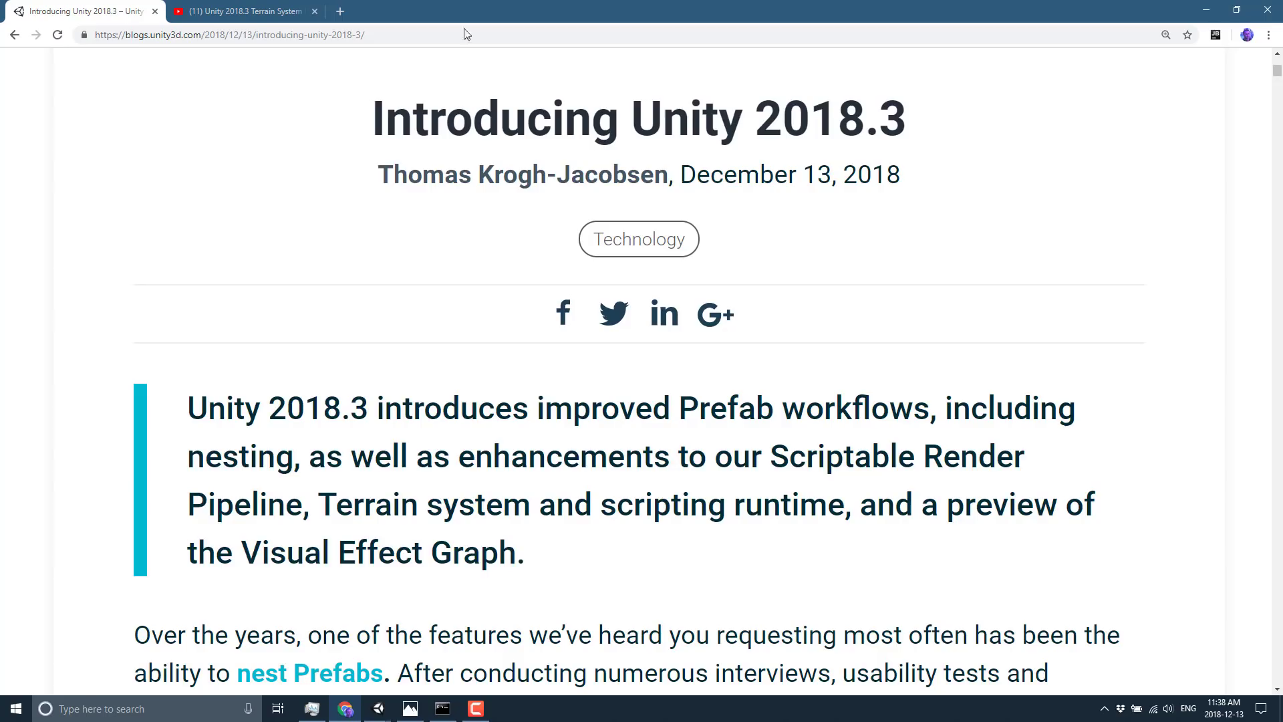
left_click(284, 14)
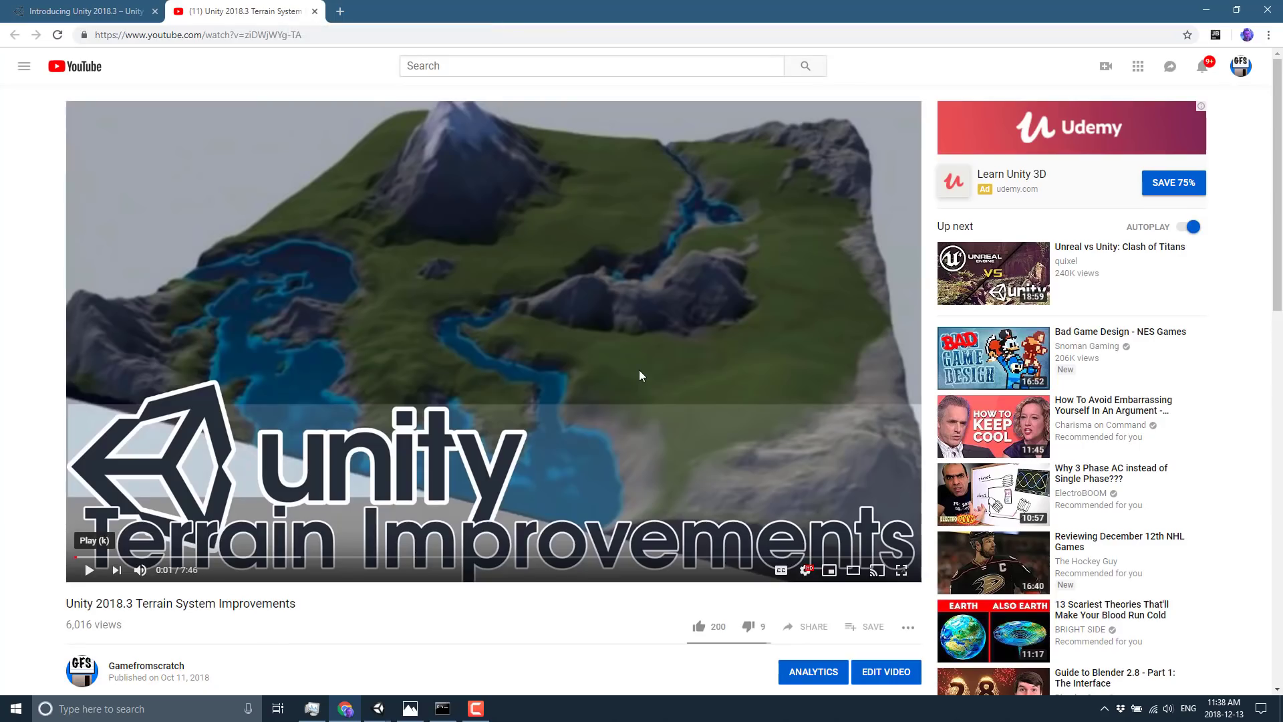
left_click(104, 10)
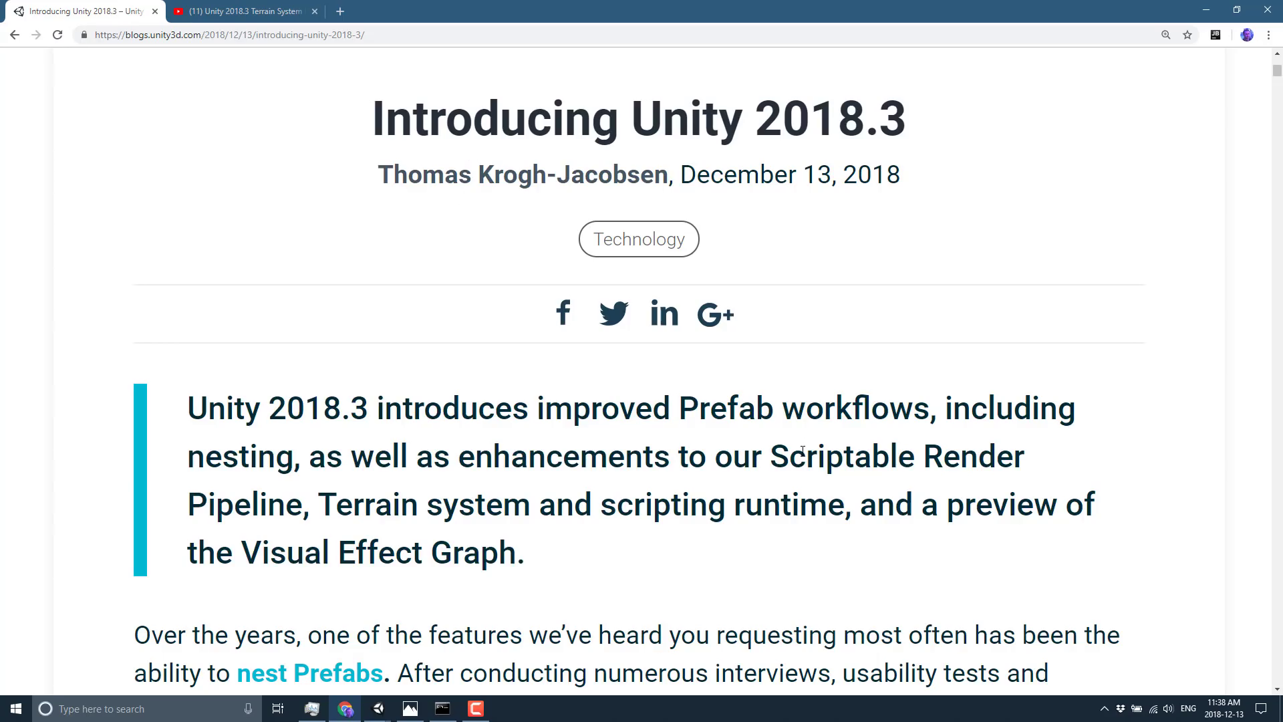
Step: Scroll the blog post down past the isometric Tilemaps, Terrain system and HDRP paragraphs
scroll(803, 449, "down", 9)
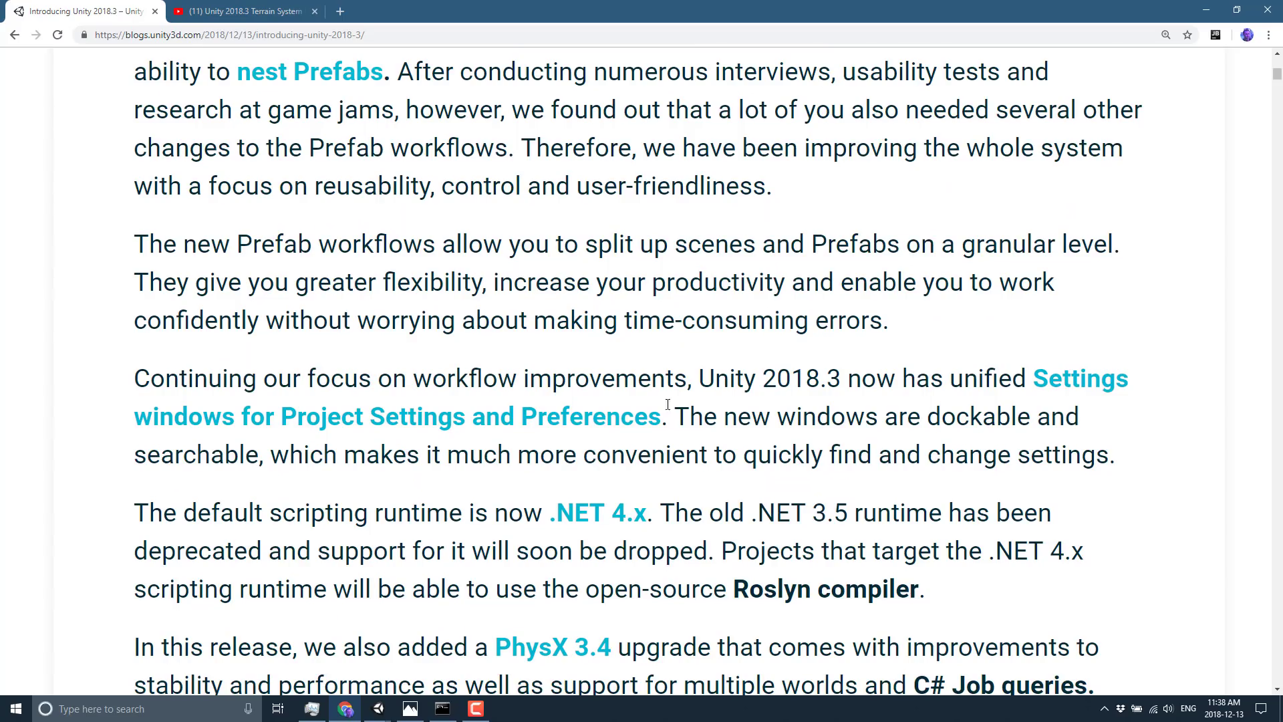
scroll(624, 367, "up", 3)
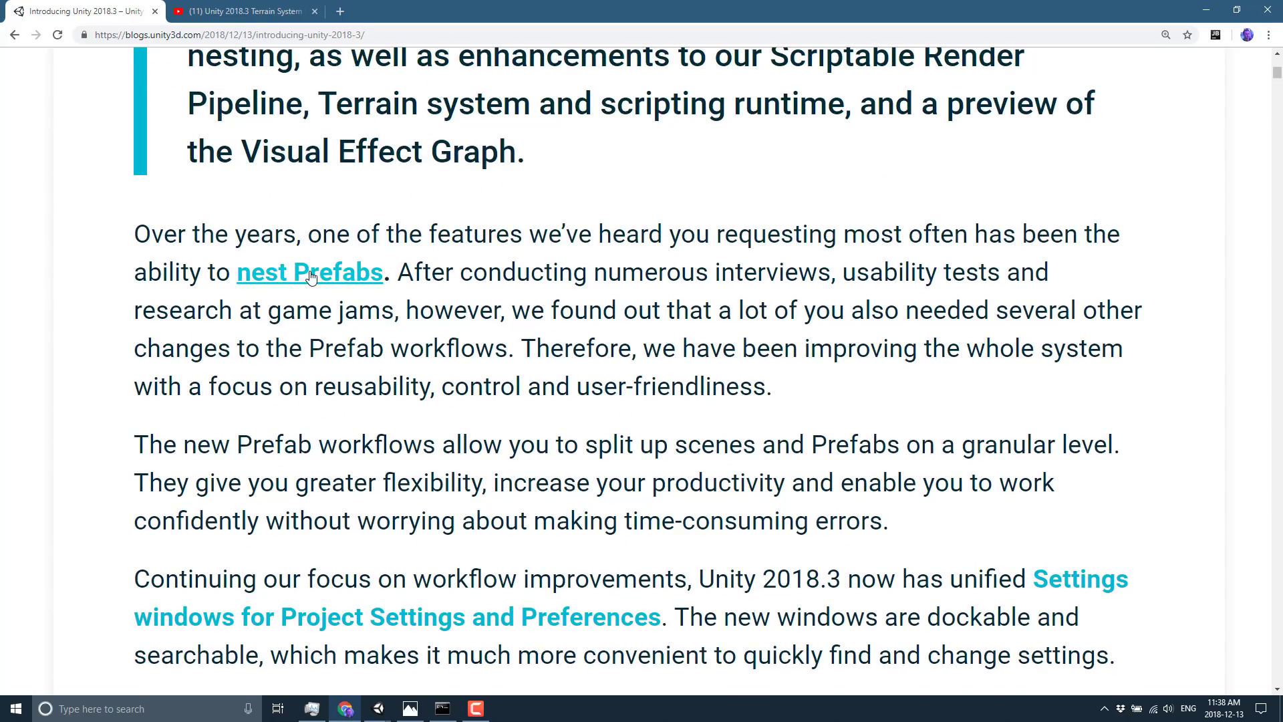
scroll(572, 444, "down", 3)
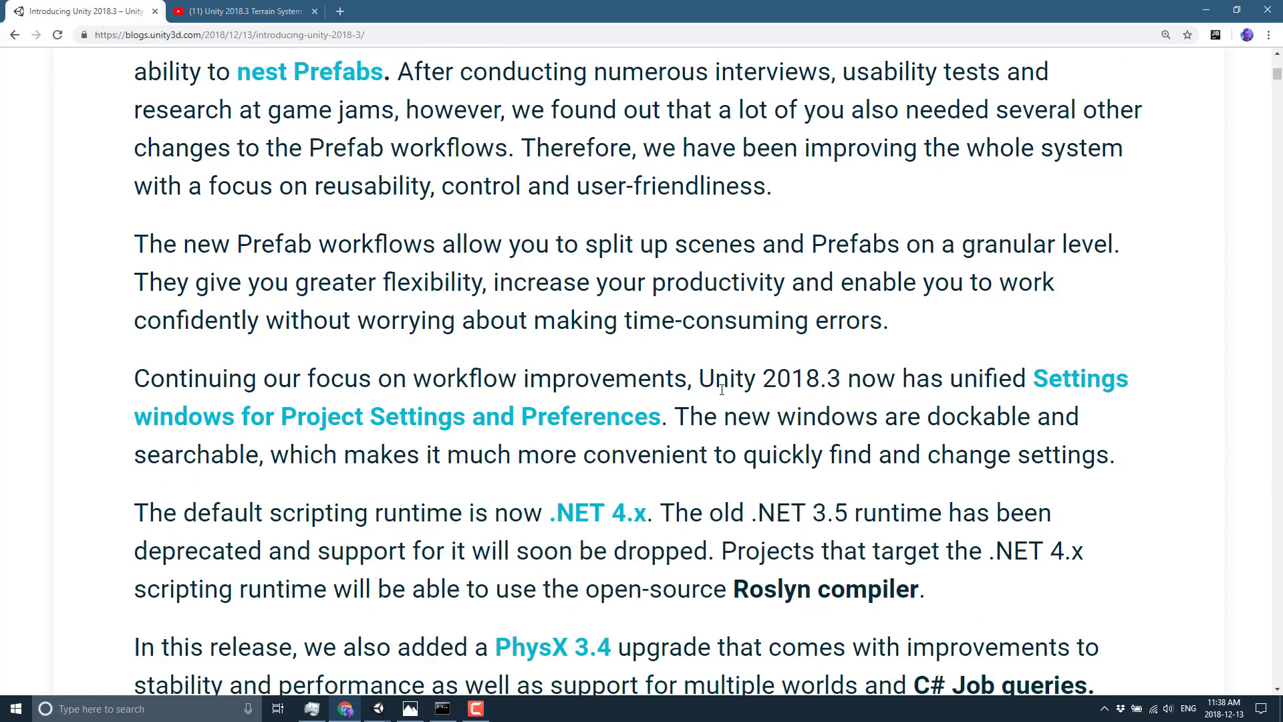
scroll(658, 381, "down", 1)
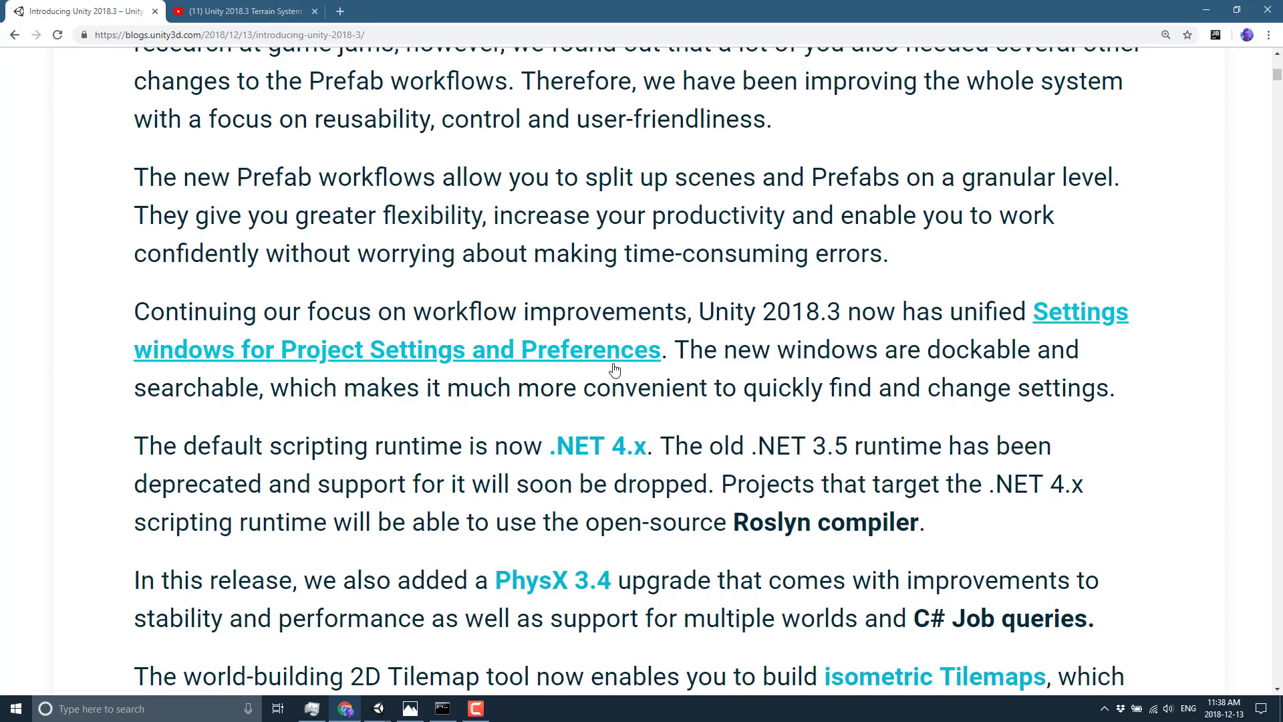
scroll(615, 369, "down", 2)
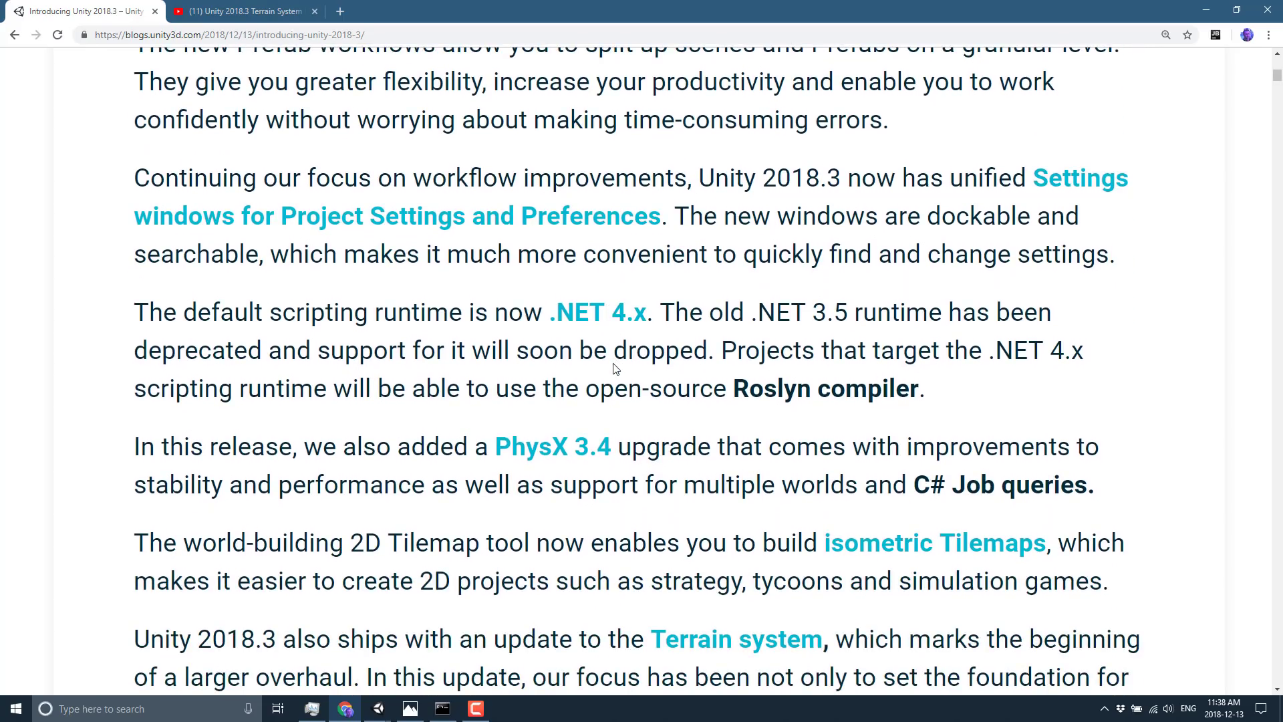
scroll(614, 369, "down", 2)
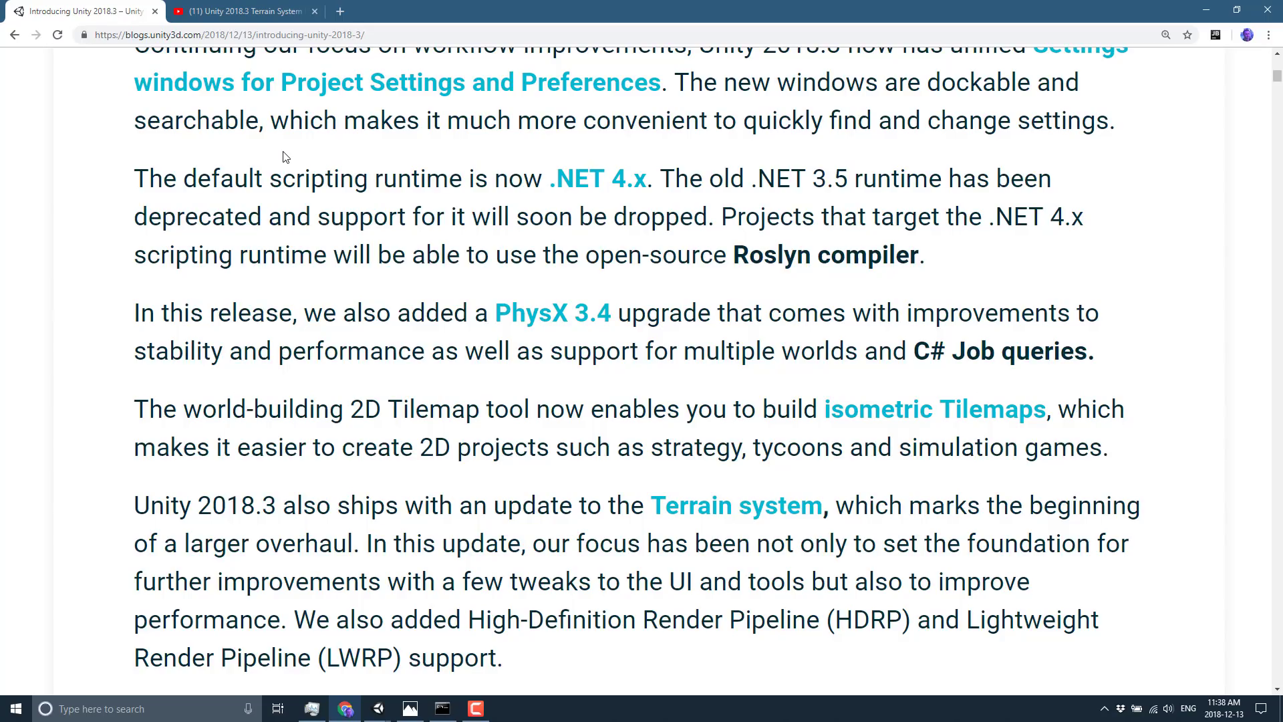
scroll(640, 172, "down", 2)
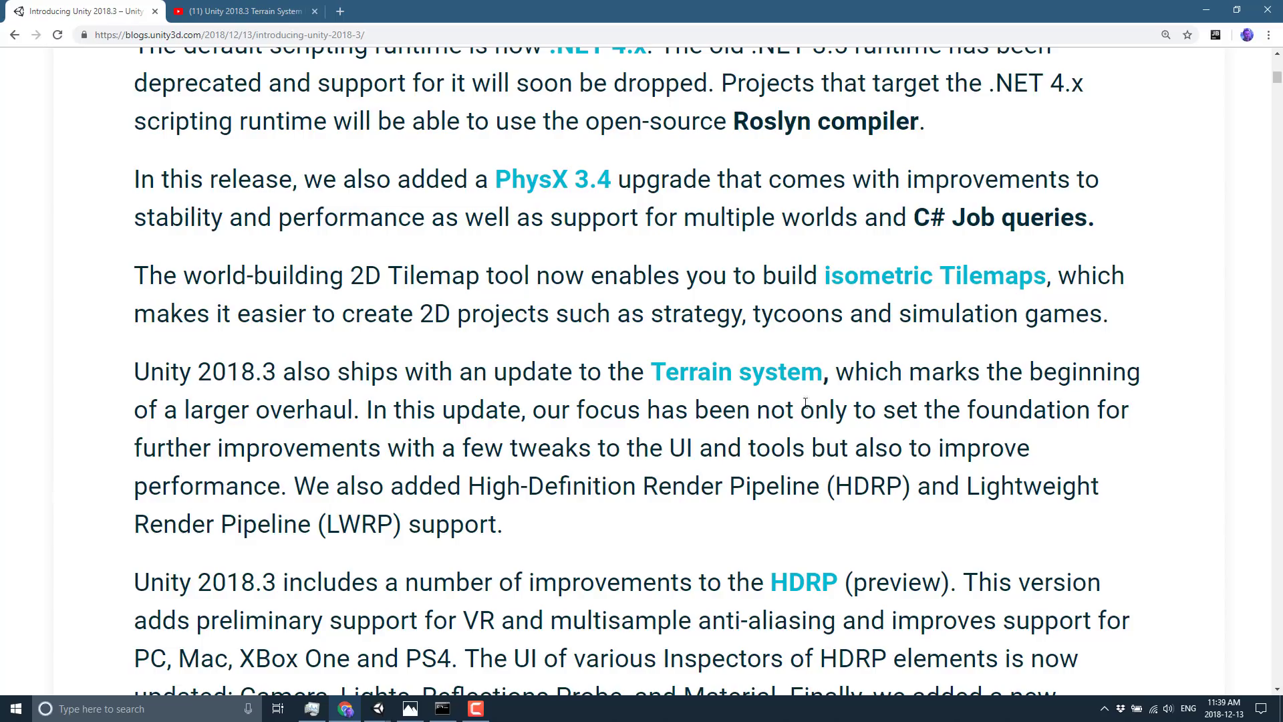
scroll(625, 150, "down", 1)
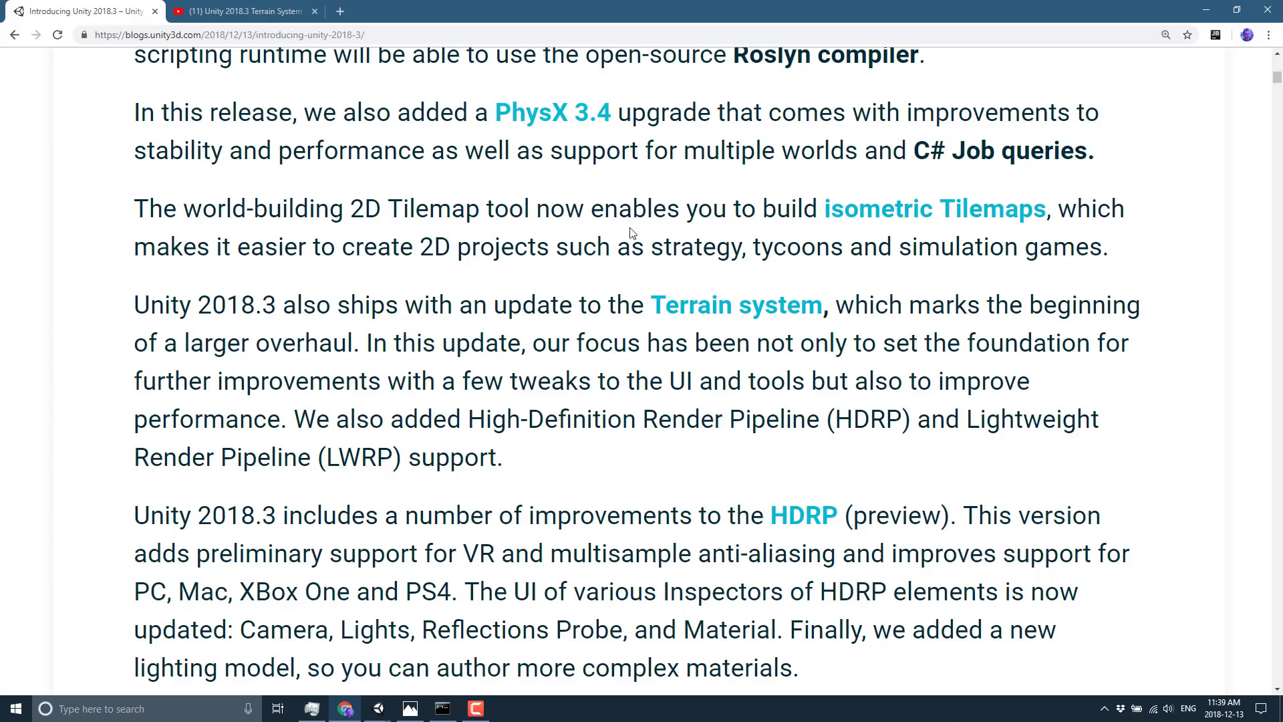
scroll(781, 212, "down", 1)
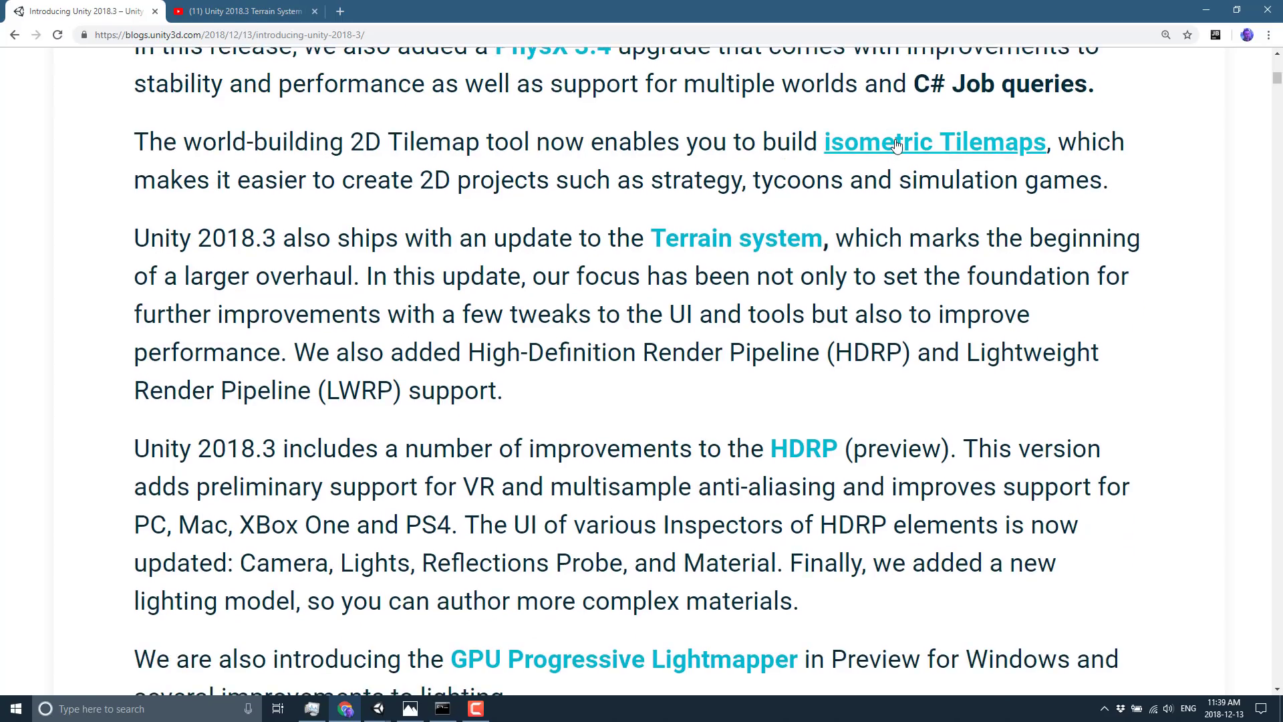
scroll(896, 144, "down", 2)
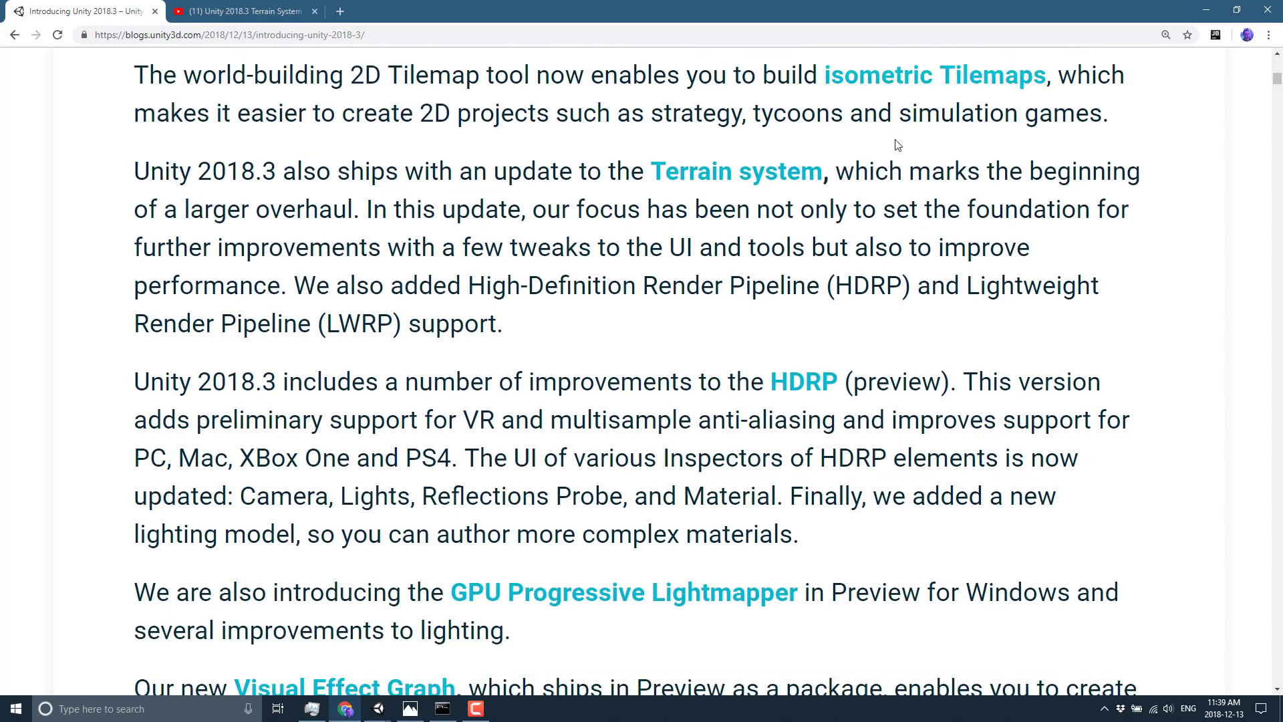